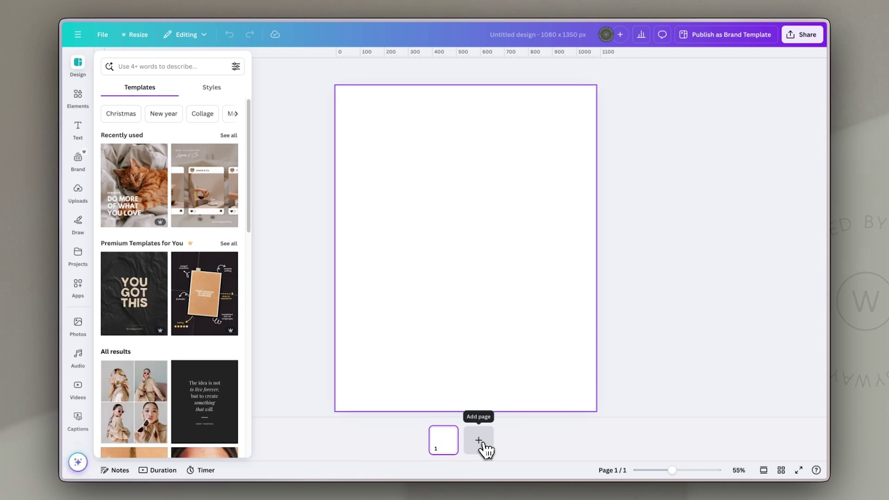
Add a second blank page and show both pages as a timed timeline
{"action": "left_click", "coordinate": [555, 376]}
{"action": "left_click", "coordinate": [478, 440]}
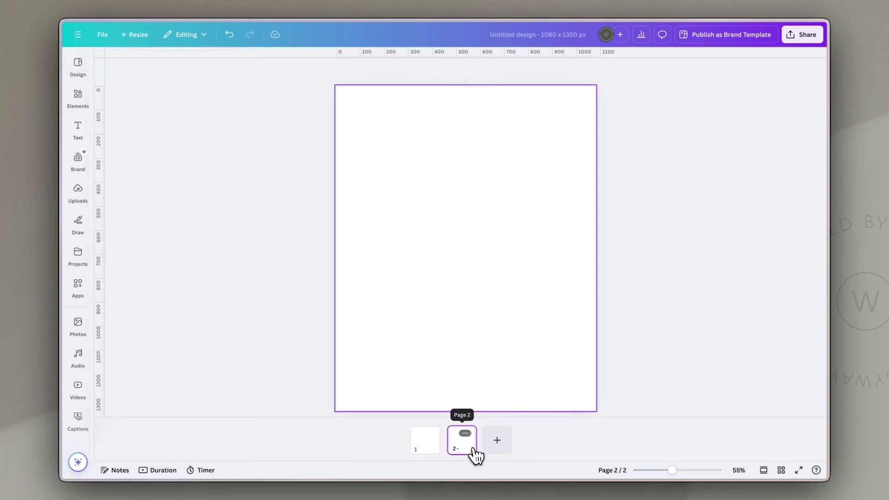
{"action": "left_click", "coordinate": [507, 130]}
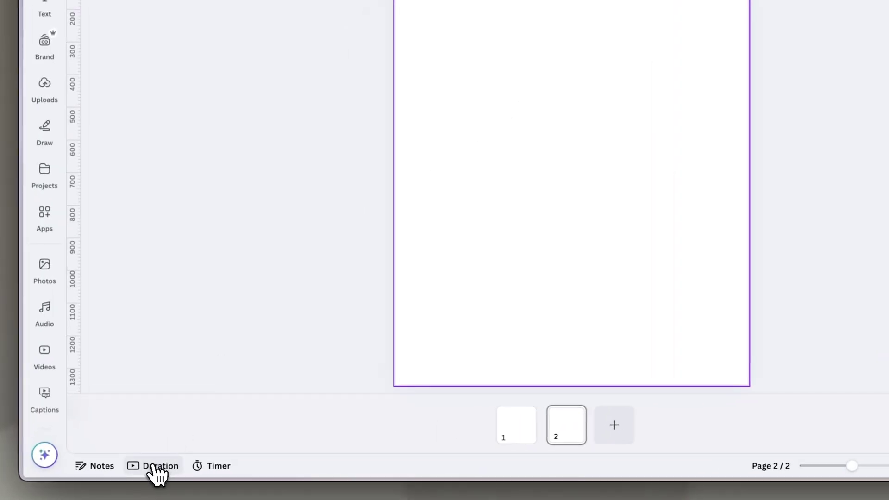
{"action": "left_click", "coordinate": [158, 467]}
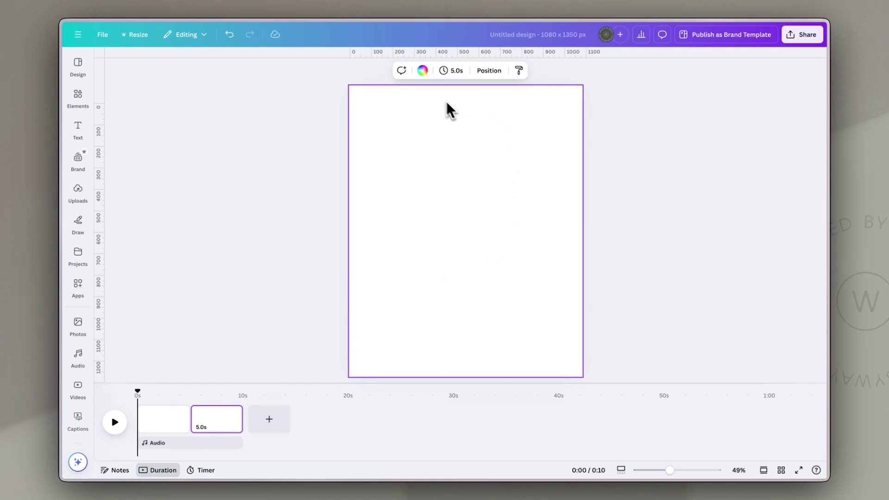
Apply a dark grey background to every page, then return to the first page
{"action": "left_click", "coordinate": [422, 71]}
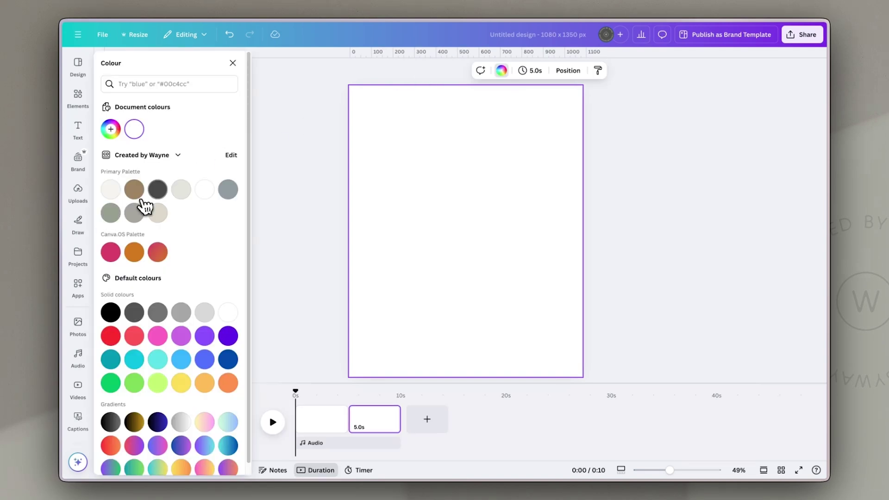
{"action": "left_click", "coordinate": [158, 190]}
{"action": "left_click", "coordinate": [161, 462]}
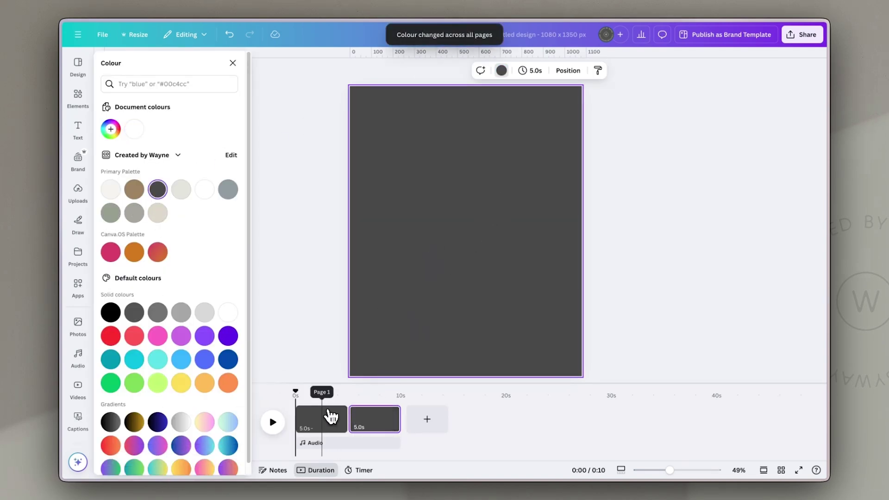
{"action": "left_click", "coordinate": [322, 420]}
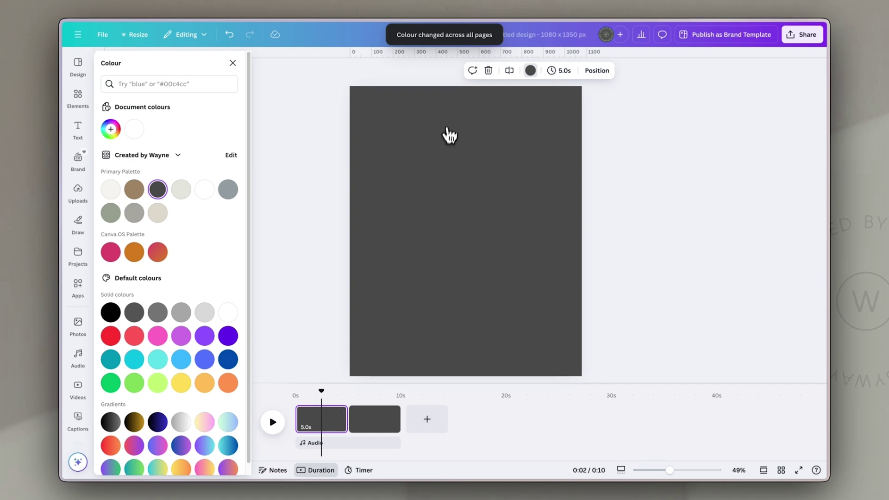
Search graphics for 'fir tree shape lights gold' and add the star-topped gold sparkle tree
{"action": "left_click", "coordinate": [232, 63]}
{"action": "left_click", "coordinate": [78, 98]}
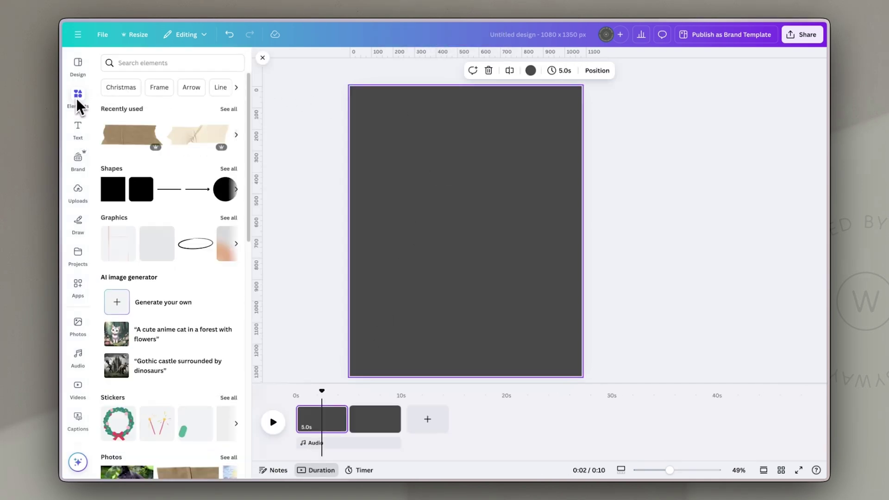
{"action": "left_click", "coordinate": [157, 60]}
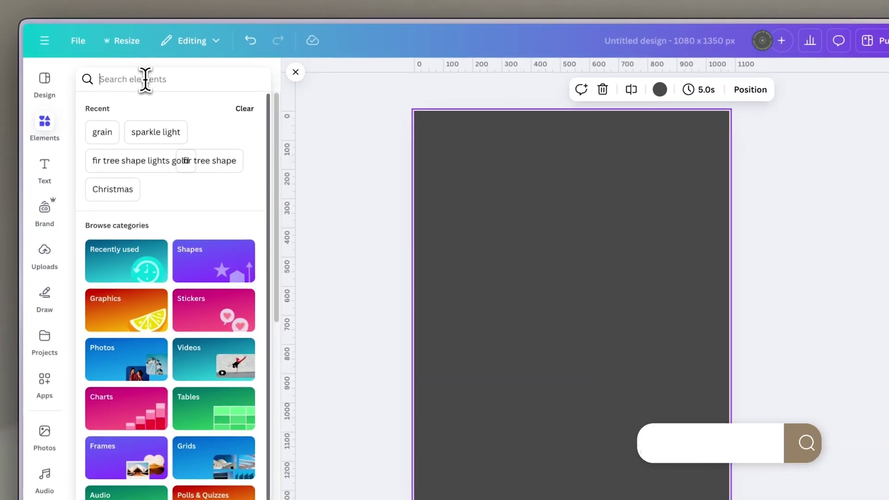
{"action": "type", "text": "fir tree s"}
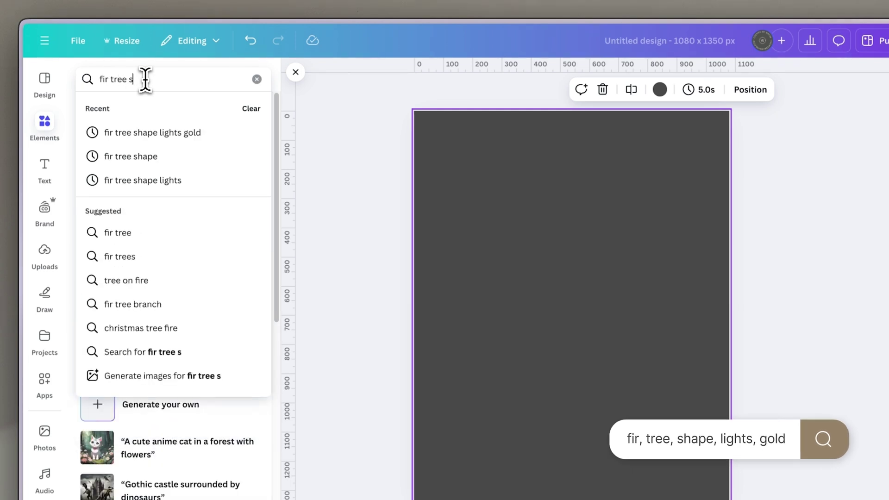
{"action": "type", "text": "hape lights gold"}
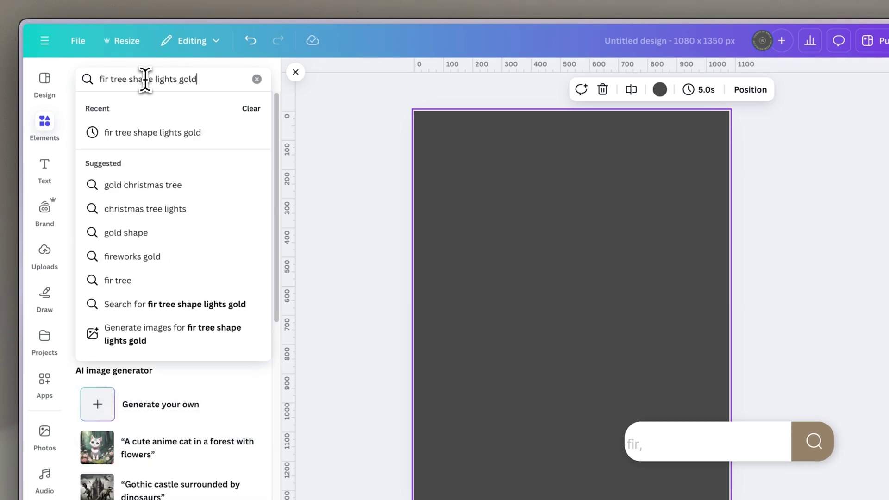
{"action": "key", "text": "Return"}
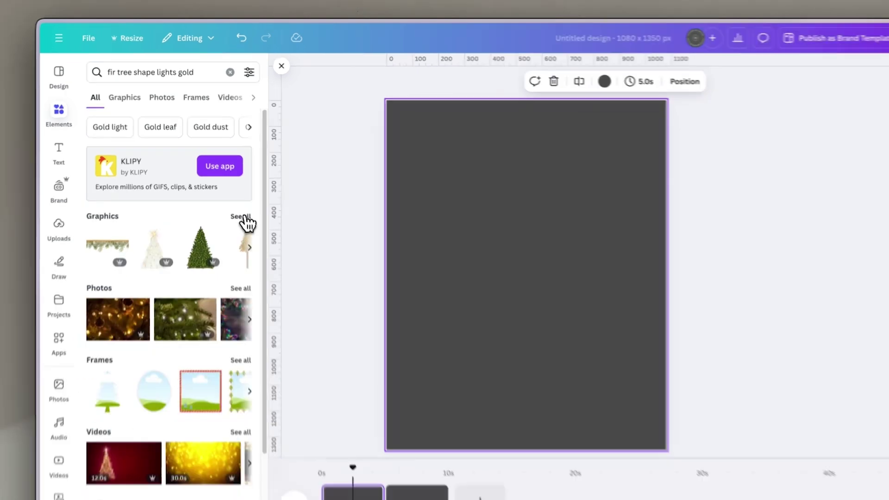
{"action": "left_click", "coordinate": [250, 241]}
{"action": "scroll", "coordinate": [204, 212], "scroll_direction": "down", "scroll_amount": 10}
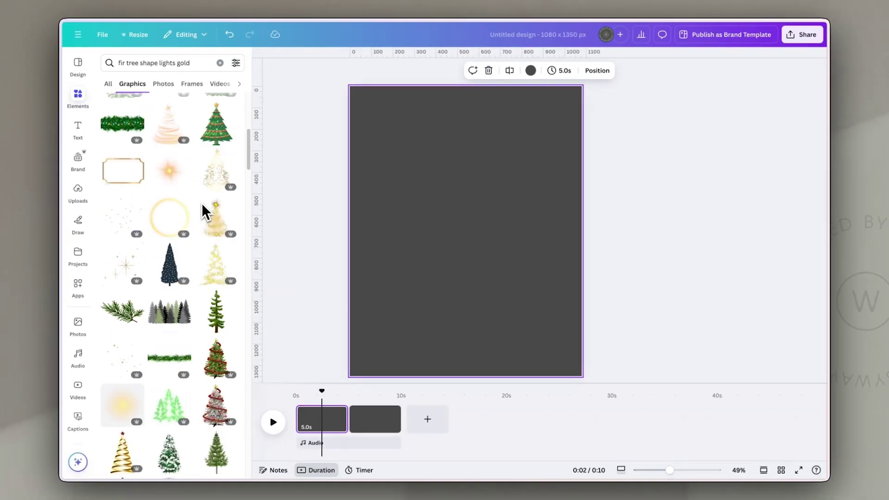
{"action": "scroll", "coordinate": [204, 211], "scroll_direction": "down", "scroll_amount": 5}
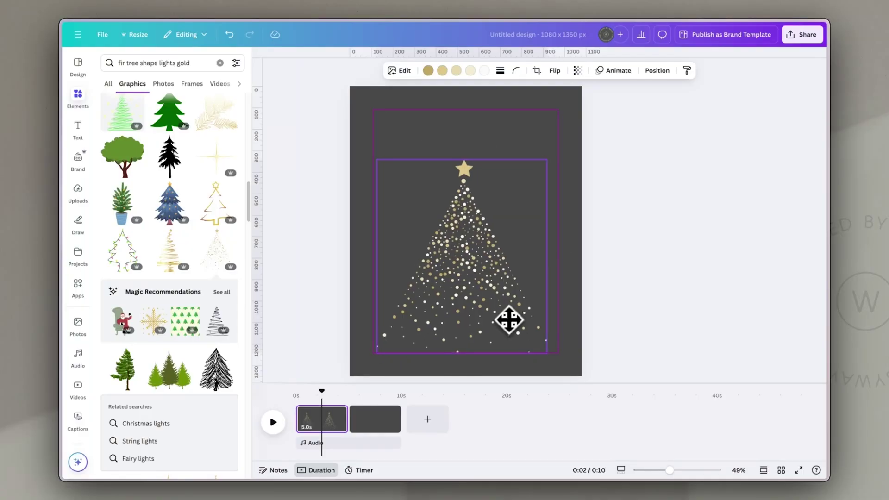
Draw a rectangle covering the tree and fill it dark grey to match the background
{"action": "left_click", "coordinate": [669, 249]}
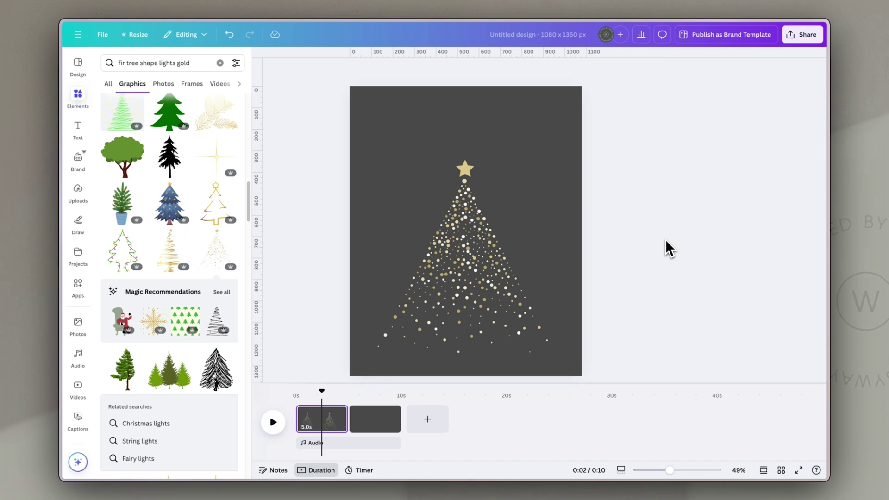
{"action": "left_click", "coordinate": [566, 221]}
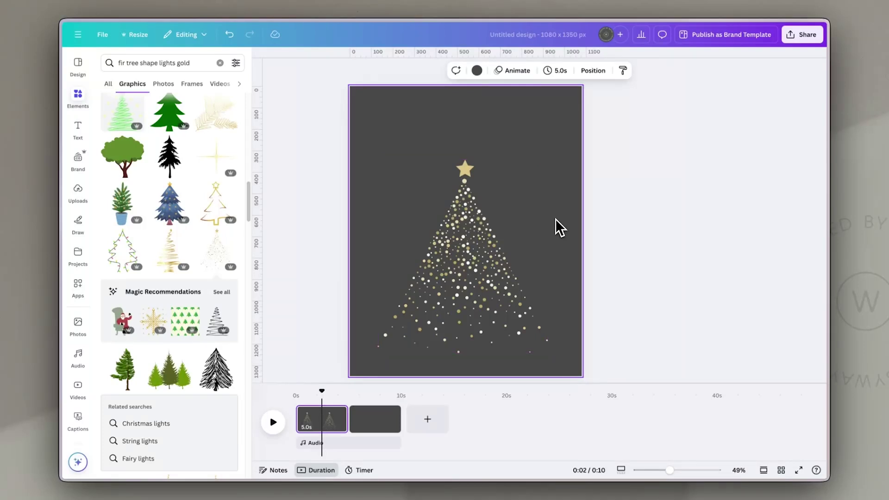
{"action": "key", "text": "r"}
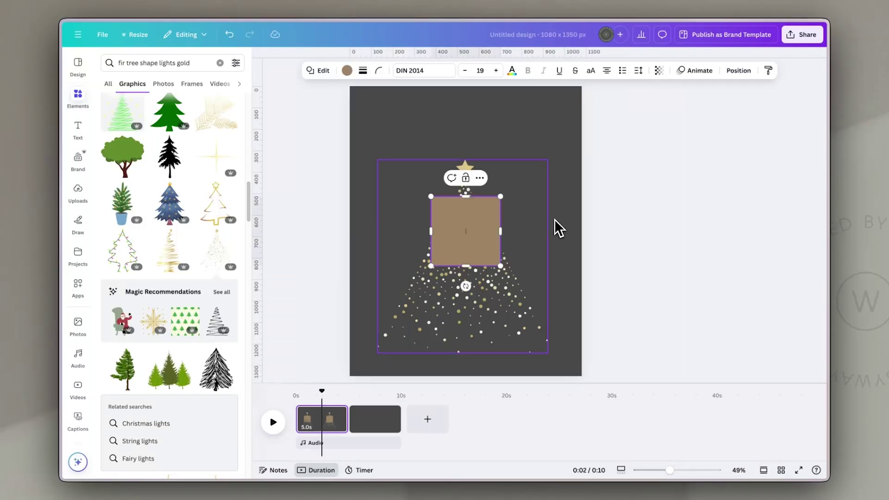
{"action": "left_click_drag", "start_coordinate": [490, 234], "coordinate": [467, 207]}
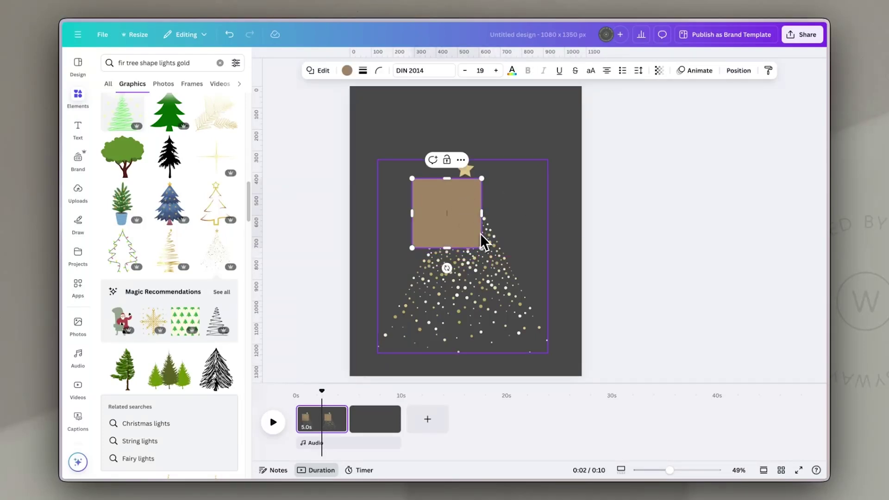
{"action": "left_click_drag", "start_coordinate": [480, 247], "coordinate": [556, 357]}
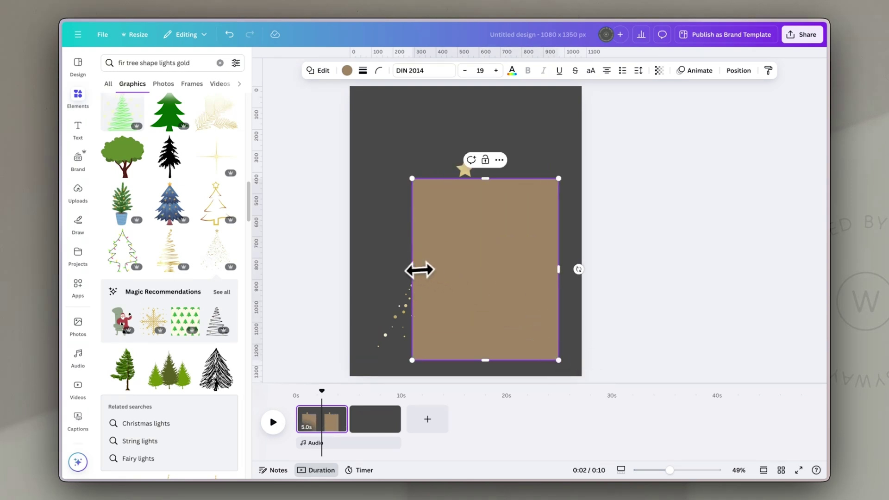
{"action": "left_click_drag", "start_coordinate": [419, 270], "coordinate": [372, 270]}
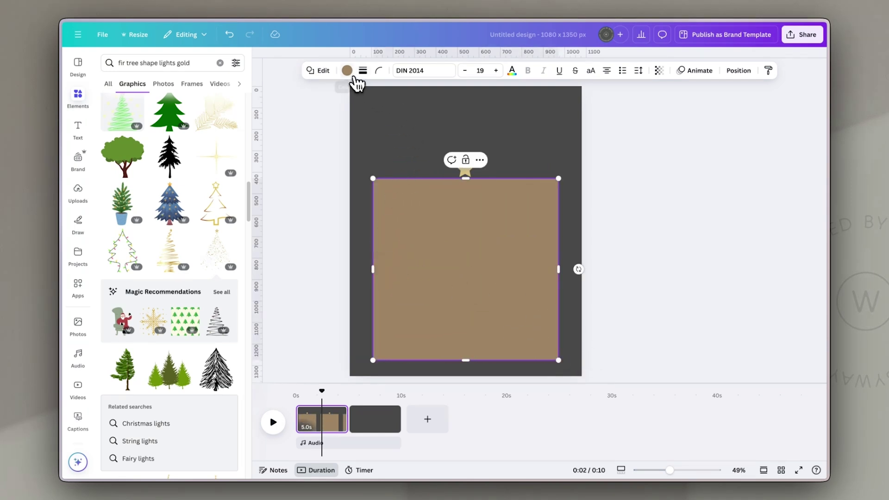
{"action": "left_click", "coordinate": [347, 73]}
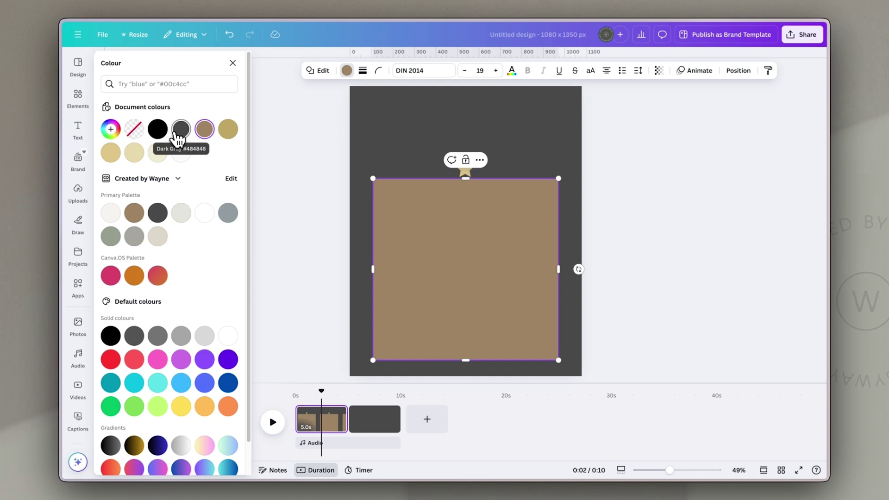
{"action": "left_click", "coordinate": [158, 213]}
{"action": "key", "text": "Escape"}
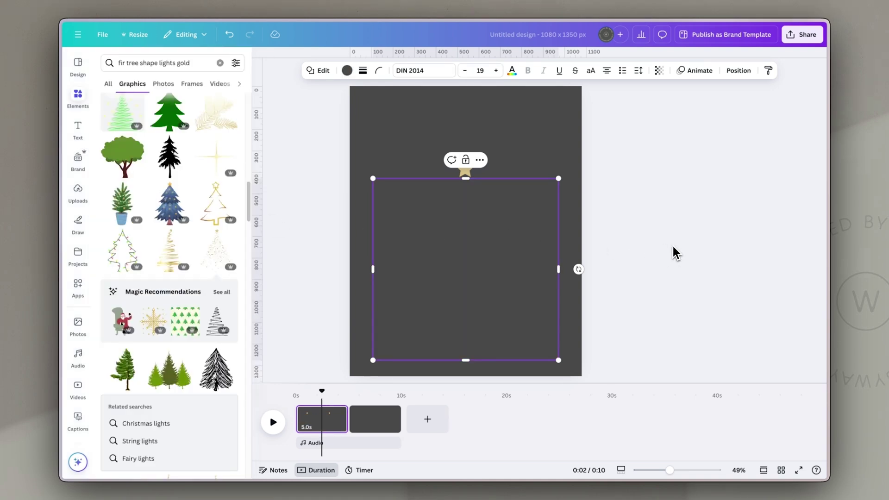
{"action": "left_click", "coordinate": [674, 254]}
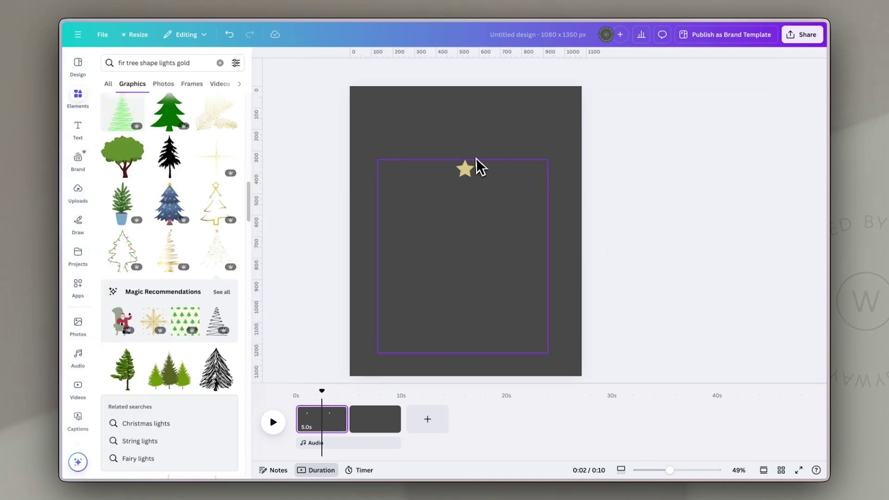
Give the grey box a Fade animation that plays only on exit
{"action": "left_click", "coordinate": [477, 268]}
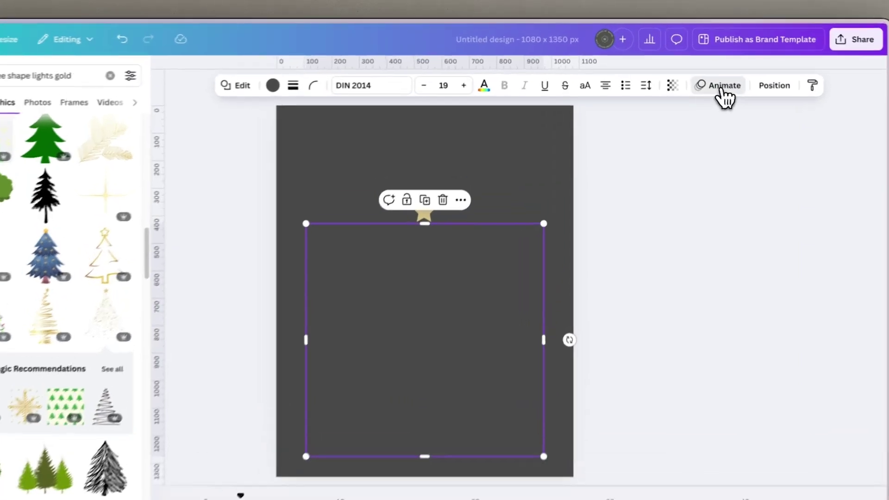
{"action": "left_click", "coordinate": [695, 71]}
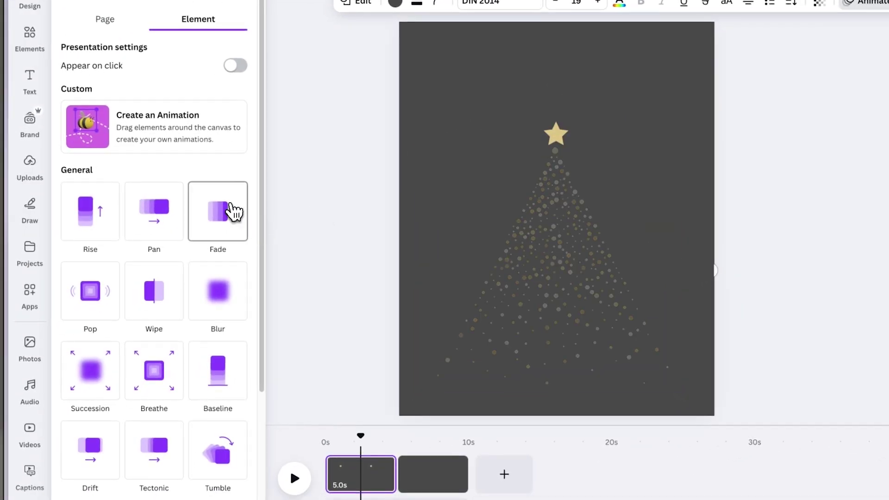
{"action": "left_click", "coordinate": [232, 213]}
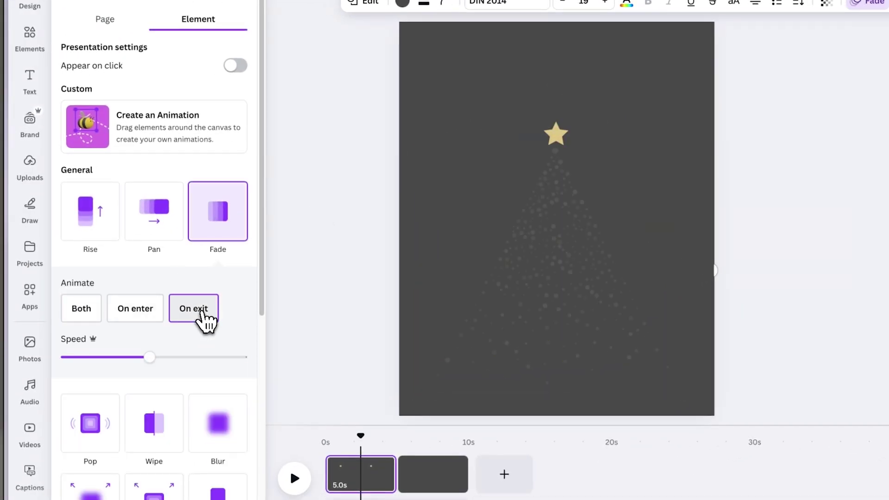
{"action": "left_click", "coordinate": [194, 320]}
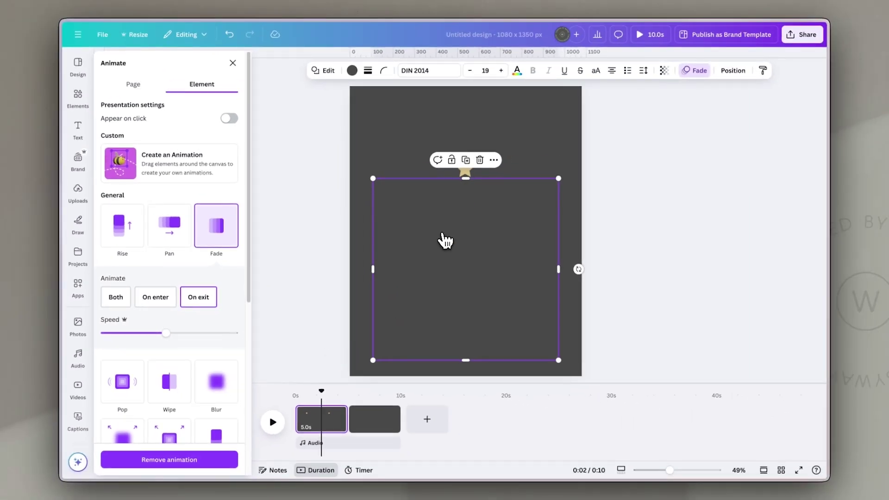
{"action": "left_click", "coordinate": [522, 176]}
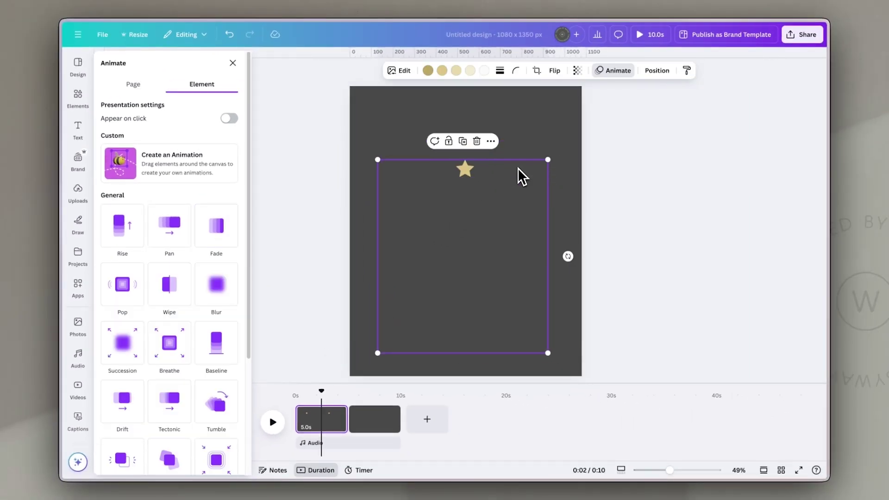
On page 2, search 'sparkle lights' and add the pink-white sparkle over the tree
{"action": "left_click", "coordinate": [371, 423]}
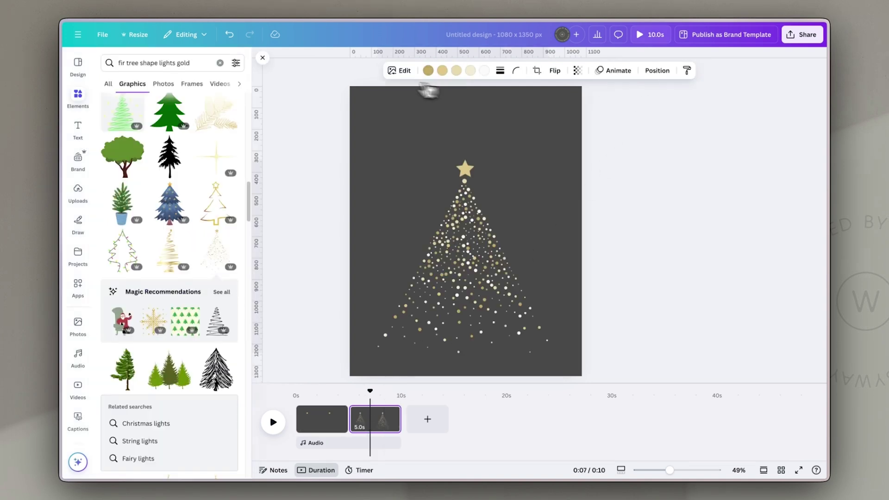
{"action": "triple_click", "coordinate": [178, 63]}
{"action": "type", "text": "s"}
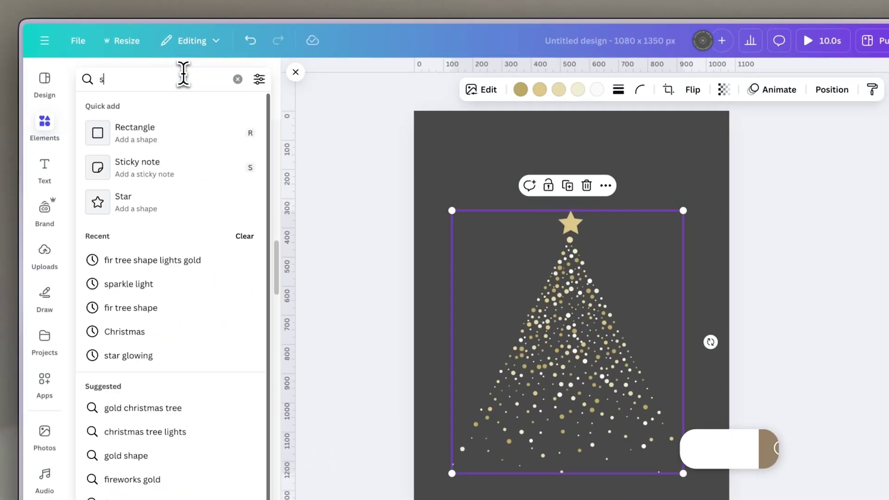
{"action": "type", "text": "parkle lights"}
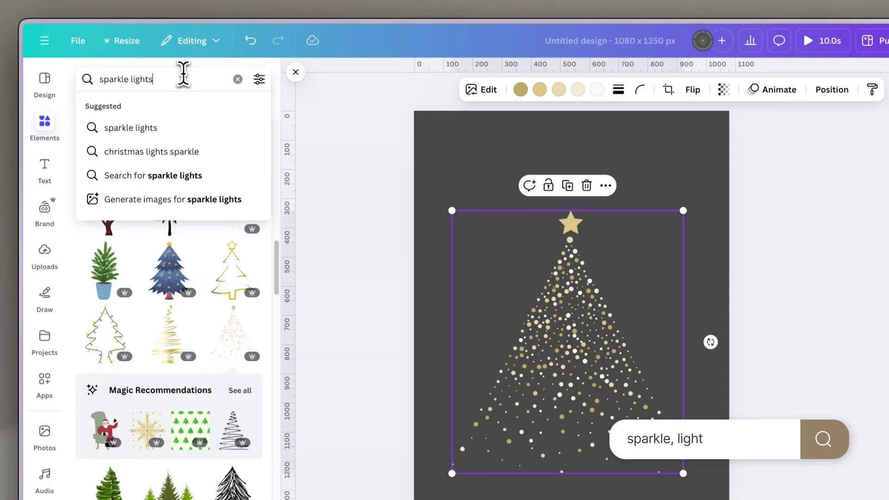
{"action": "key", "text": "Return"}
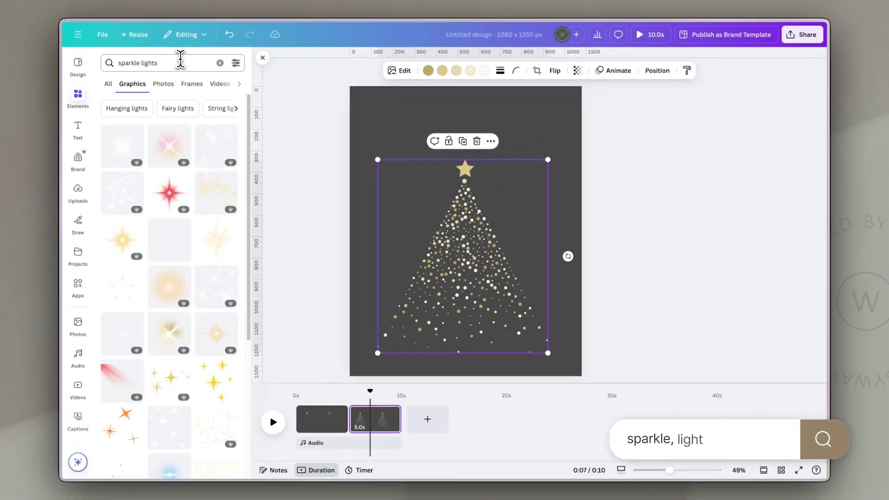
{"action": "left_click", "coordinate": [179, 155]}
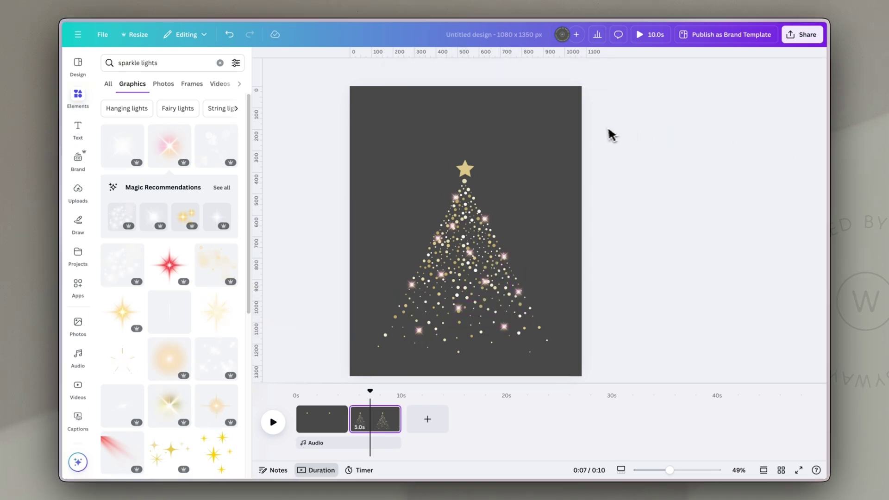
Select all sparkle layers and apply Succession on enter, with faster speed and lower intensity
{"action": "left_click", "coordinate": [531, 118]}
{"action": "left_click", "coordinate": [593, 71]}
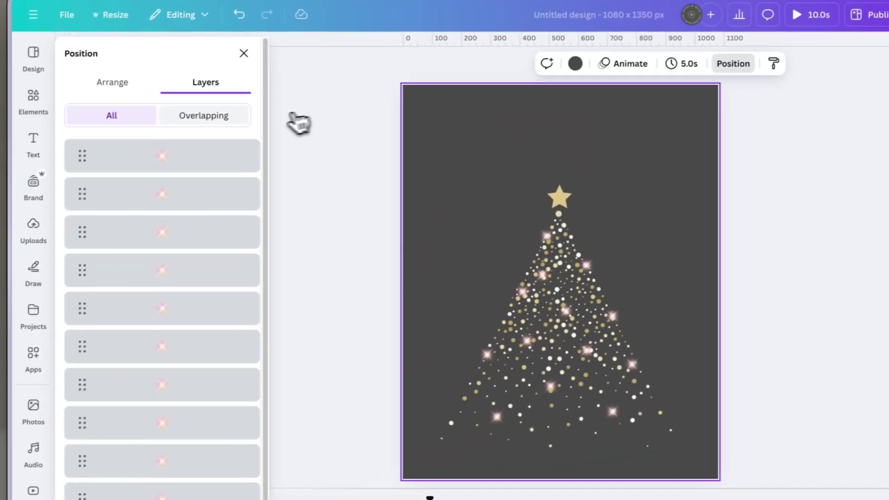
{"action": "left_click", "coordinate": [187, 163]}
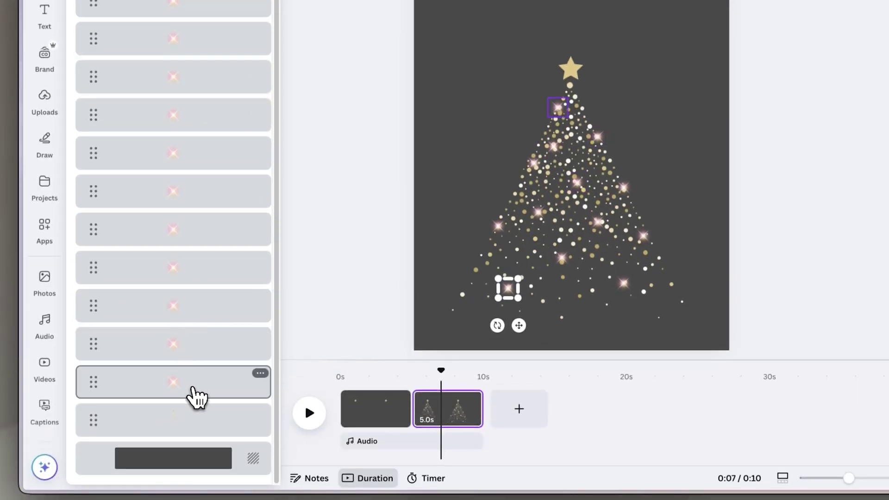
{"action": "left_click", "coordinate": [197, 396], "text": "shift"}
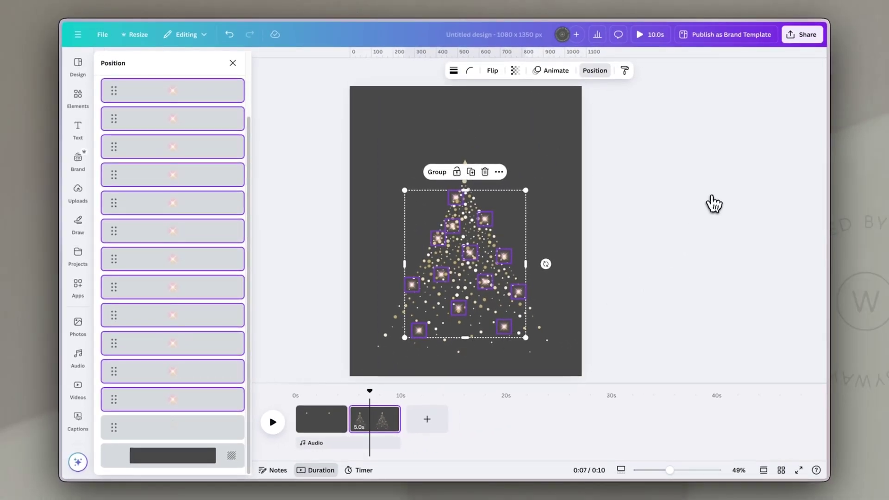
{"action": "left_click", "coordinate": [565, 73]}
{"action": "scroll", "coordinate": [212, 367], "scroll_direction": "down", "scroll_amount": 5}
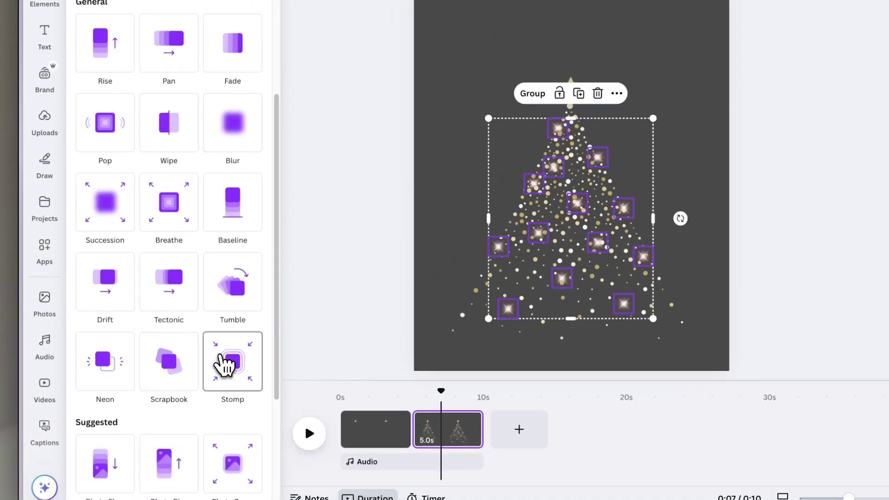
{"action": "left_click", "coordinate": [97, 211]}
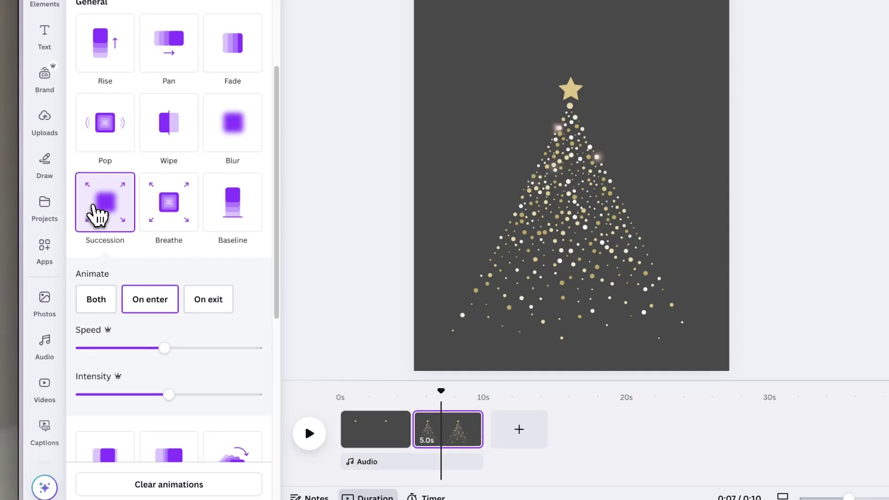
{"action": "left_click_drag", "start_coordinate": [165, 347], "coordinate": [190, 348]}
{"action": "left_click_drag", "start_coordinate": [169, 394], "coordinate": [125, 395]}
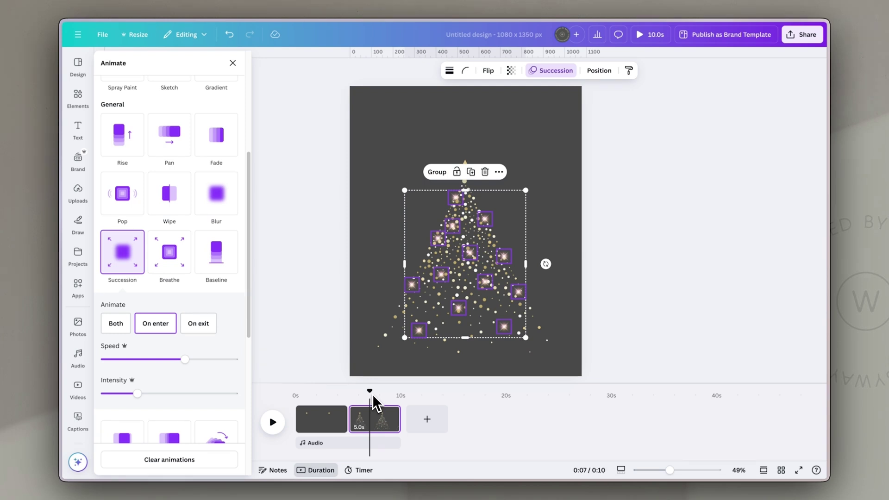
{"action": "left_click", "coordinate": [163, 329]}
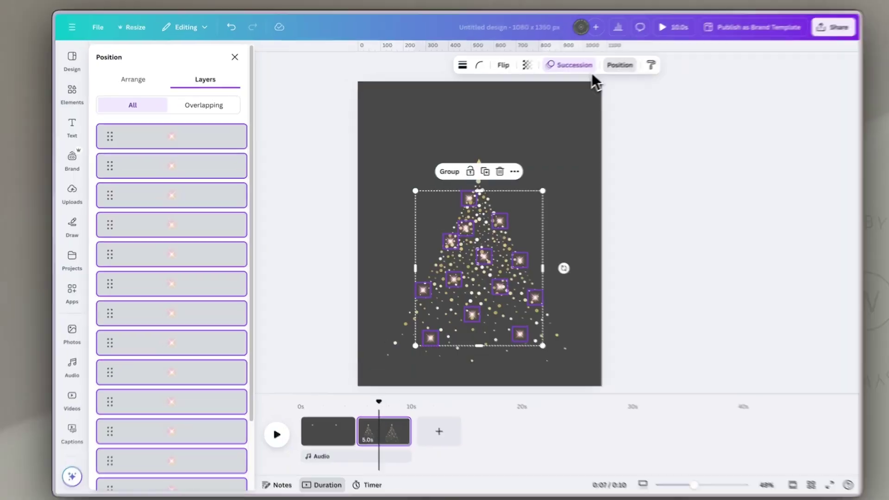
Add Rotate and Pulse effects to the sparkles and preview them between 1.9 and 4.9 seconds
{"action": "scroll", "coordinate": [162, 455], "scroll_direction": "down", "scroll_amount": 3}
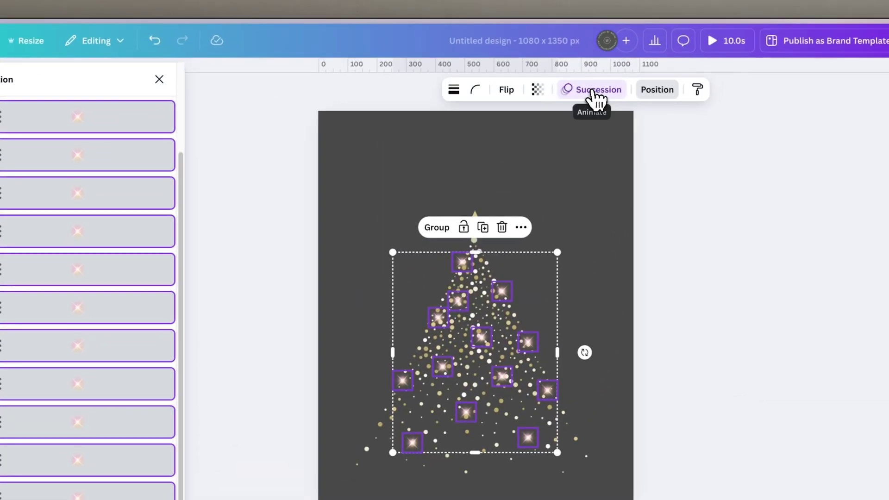
{"action": "left_click", "coordinate": [596, 96]}
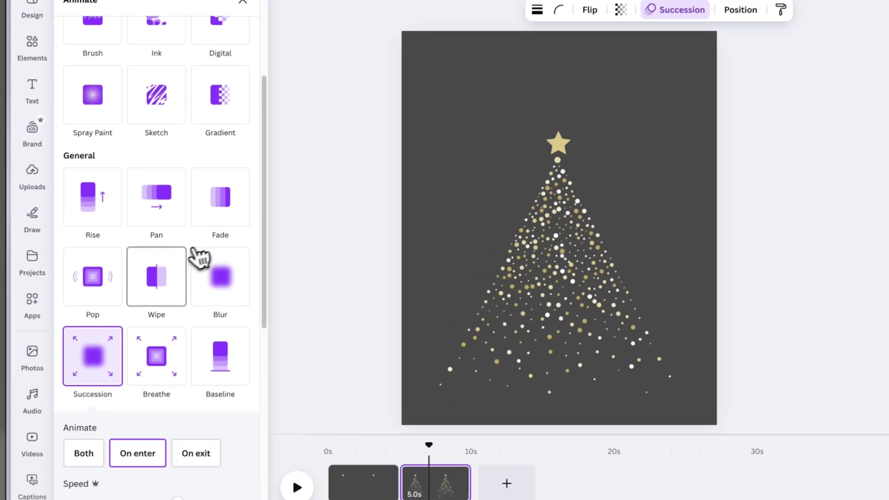
{"action": "scroll", "coordinate": [75, 359], "scroll_direction": "down", "scroll_amount": 8}
{"action": "scroll", "coordinate": [160, 276], "scroll_direction": "down", "scroll_amount": 1}
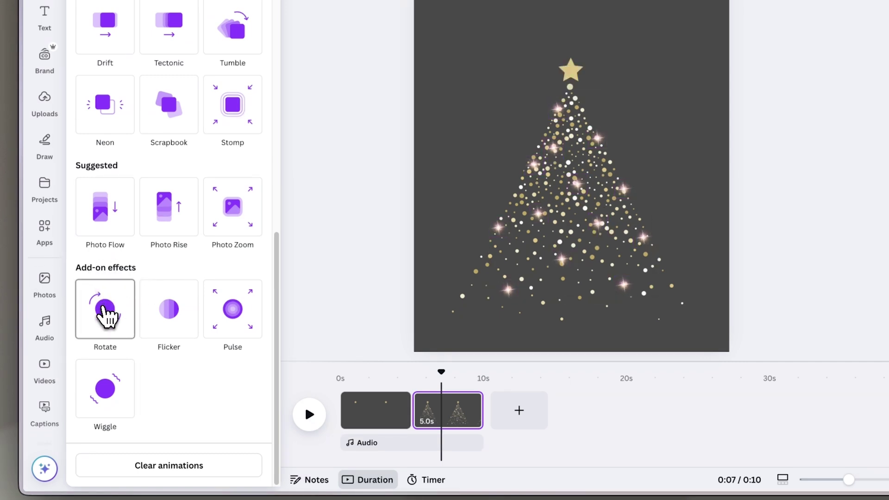
{"action": "left_click", "coordinate": [107, 316]}
{"action": "left_click", "coordinate": [250, 322]}
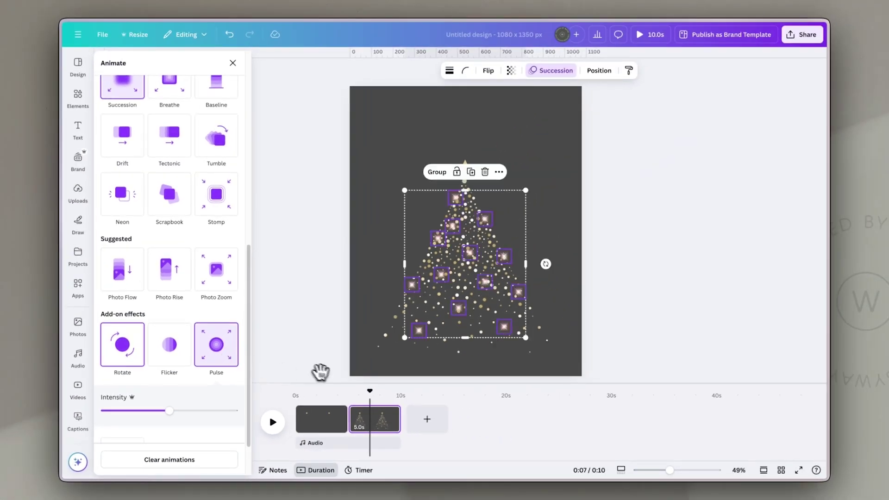
{"action": "left_click_drag", "start_coordinate": [373, 392], "coordinate": [318, 393]}
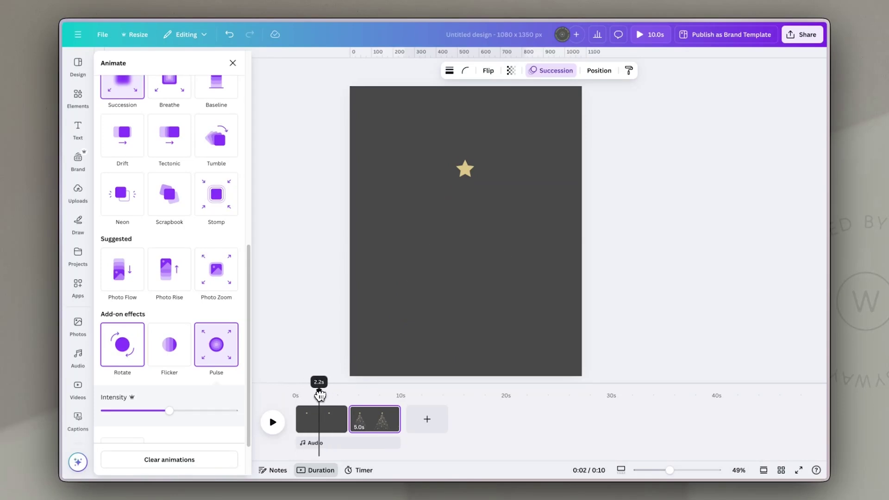
{"action": "left_click_drag", "start_coordinate": [338, 396], "coordinate": [386, 401]}
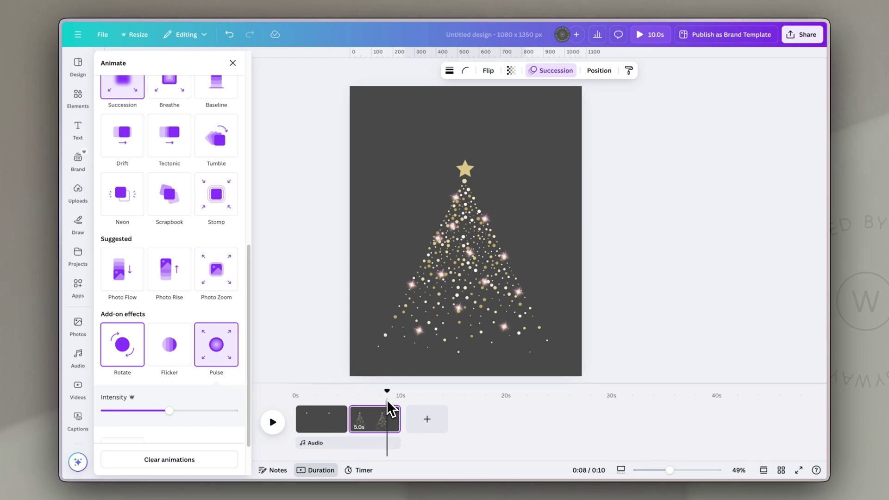
Give a single sparkle Rotate and Pulse effects with a softer pulse intensity
{"action": "left_click", "coordinate": [420, 296]}
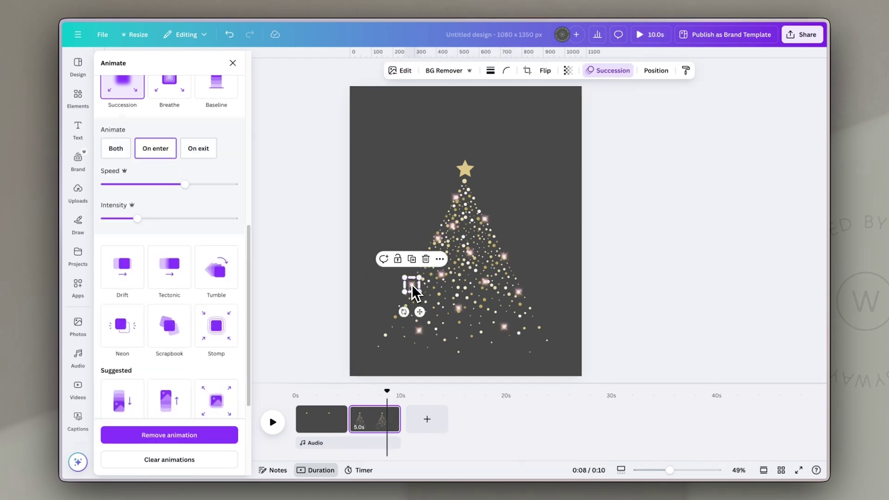
{"action": "left_click", "coordinate": [131, 335]}
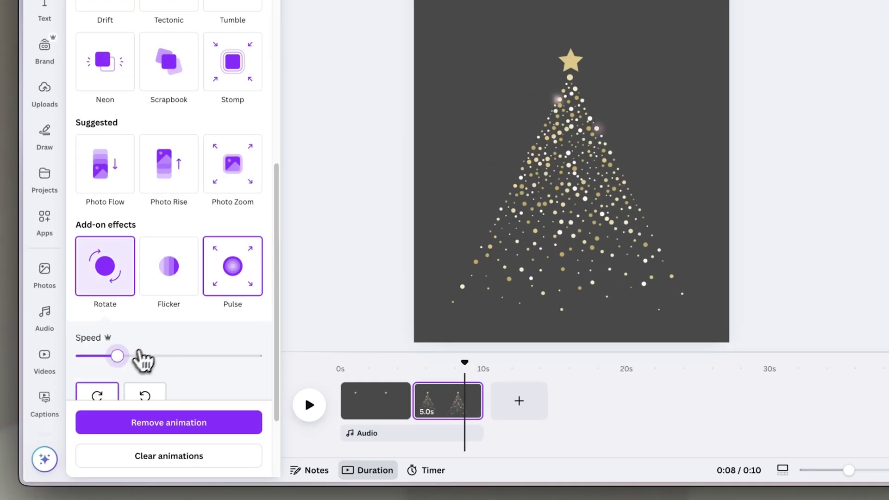
{"action": "left_click", "coordinate": [232, 266]}
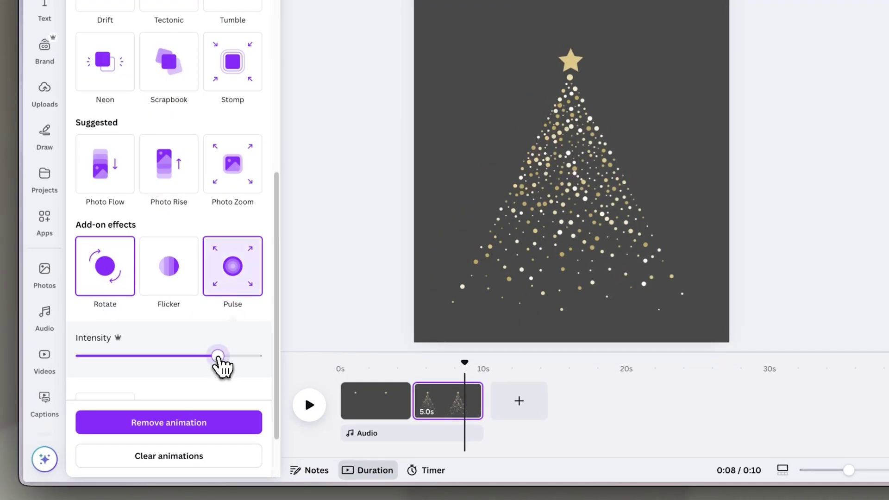
{"action": "left_click", "coordinate": [498, 214]}
{"action": "scroll", "coordinate": [212, 354], "scroll_direction": "down", "scroll_amount": 3}
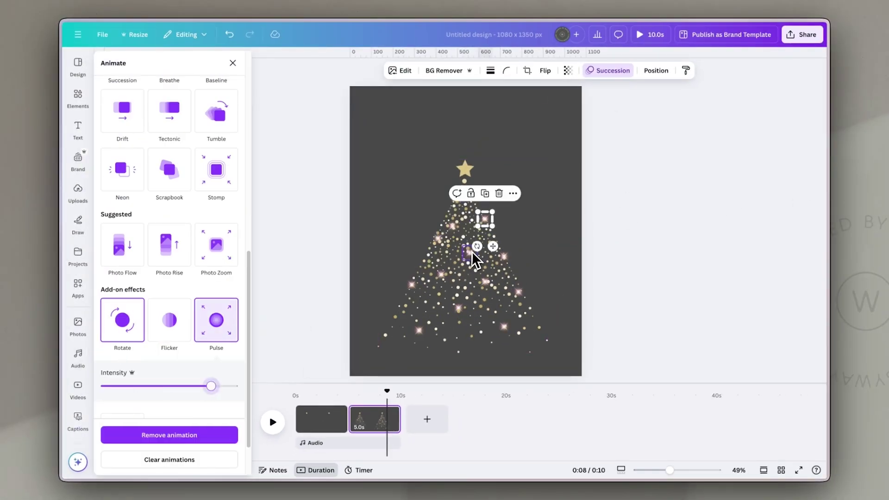
{"action": "left_click_drag", "start_coordinate": [211, 385], "coordinate": [175, 389]}
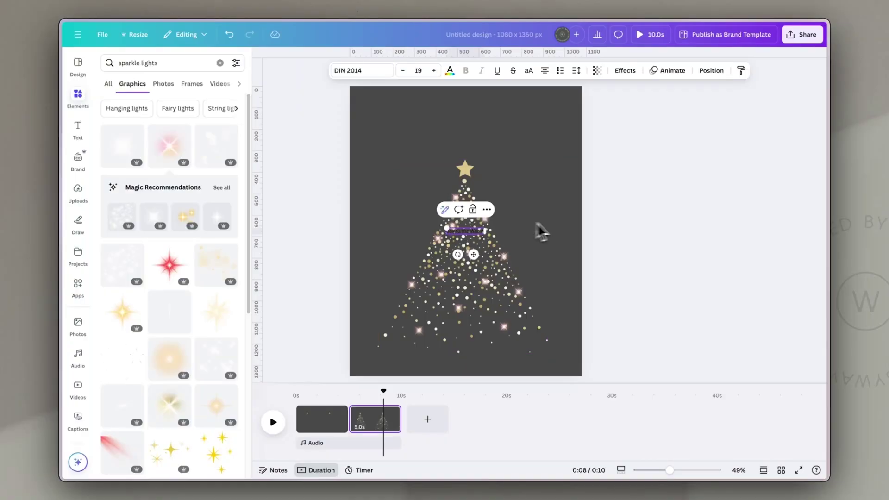
Move the 'Joy to the World!' title above the star, centred, in the Brittany font
{"action": "left_click", "coordinate": [539, 231]}
{"action": "left_click_drag", "start_coordinate": [465, 232], "coordinate": [463, 131]}
{"action": "left_click", "coordinate": [352, 70]}
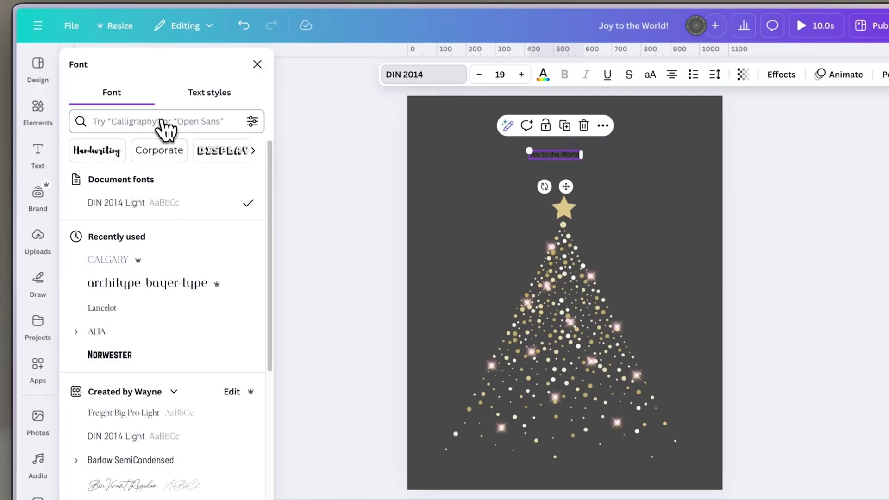
{"action": "left_click", "coordinate": [162, 121]}
{"action": "type", "text": "b"}
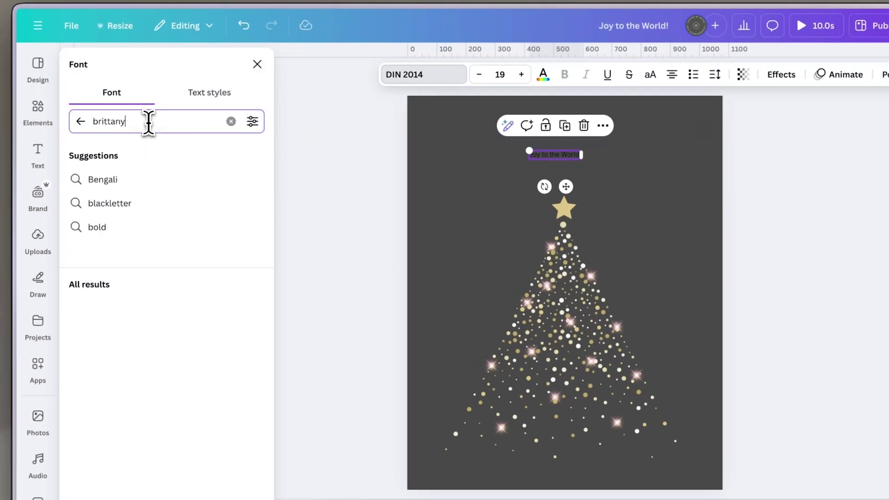
{"action": "type", "text": "rittany"}
{"action": "left_click", "coordinate": [157, 173]}
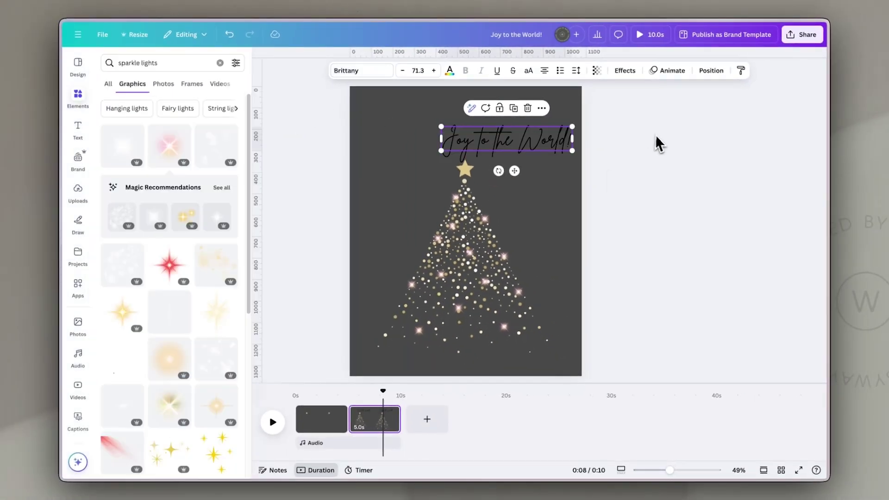
{"action": "left_click_drag", "start_coordinate": [695, 166], "coordinate": [628, 164]}
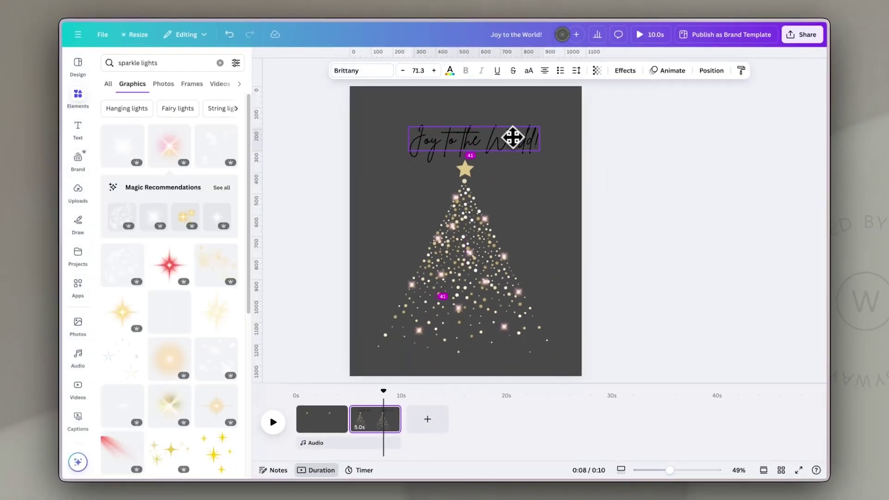
{"action": "left_click_drag", "start_coordinate": [512, 137], "coordinate": [504, 136]}
Make the title white with a Bounce animation starting at 3.9 seconds
{"action": "left_click", "coordinate": [450, 71]}
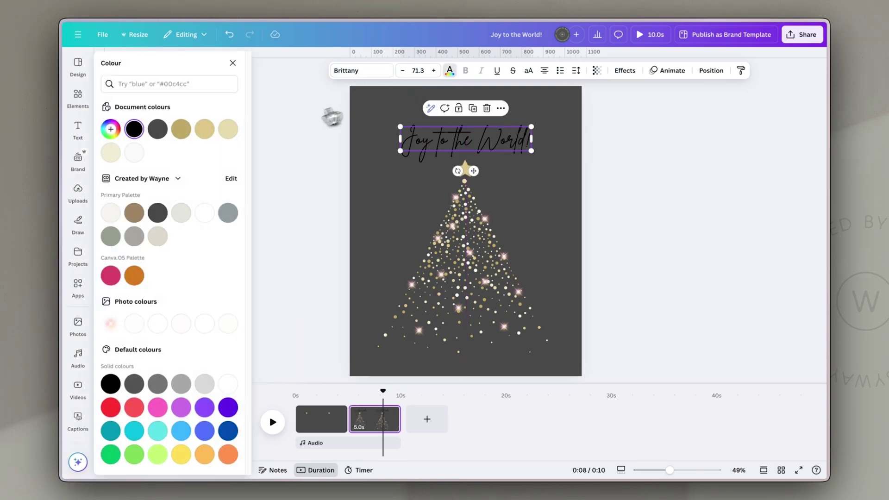
{"action": "left_click", "coordinate": [204, 213]}
{"action": "left_click", "coordinate": [668, 71]}
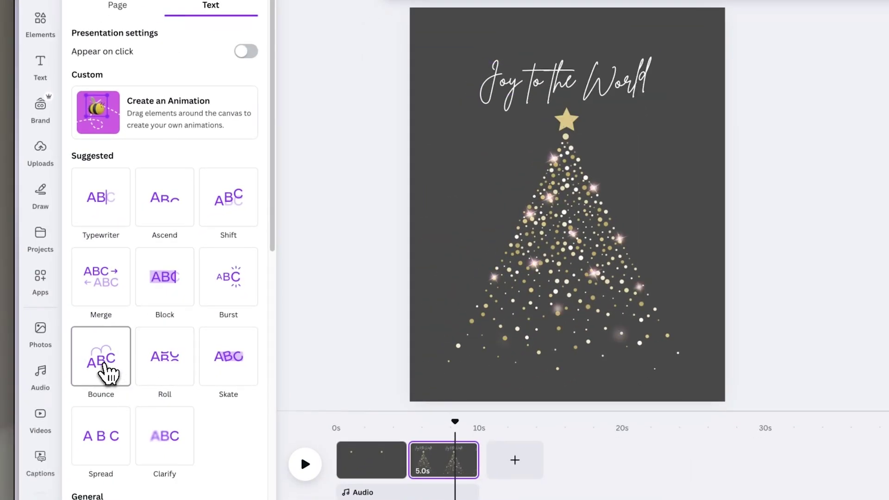
{"action": "left_click", "coordinate": [106, 371]}
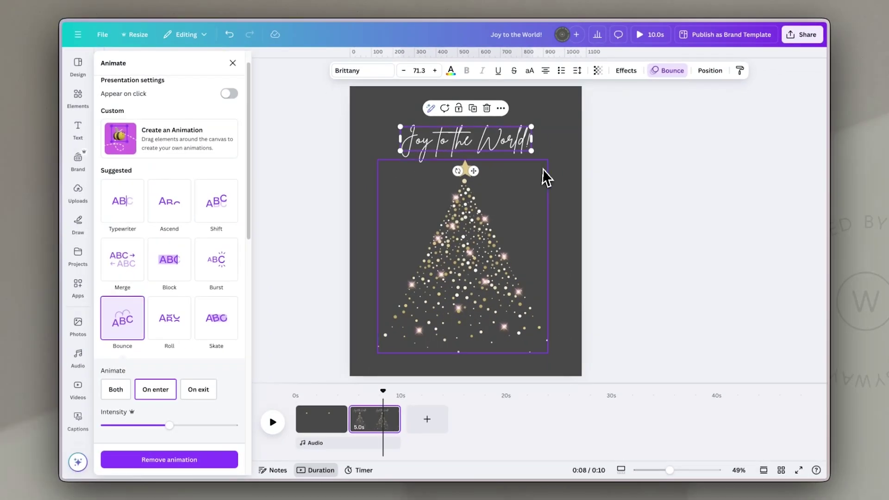
{"action": "left_click", "coordinate": [504, 112]}
{"action": "left_click", "coordinate": [541, 251]}
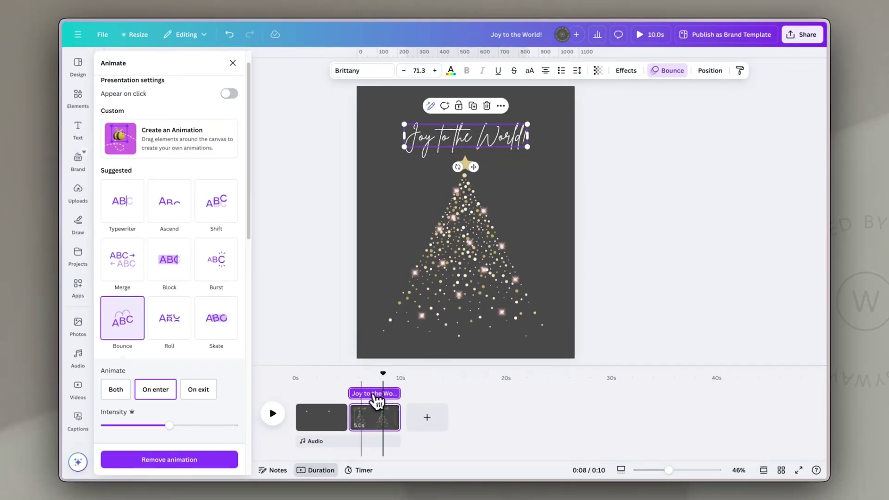
{"action": "left_click_drag", "start_coordinate": [352, 393], "coordinate": [367, 394]}
{"action": "left_click", "coordinate": [313, 417]}
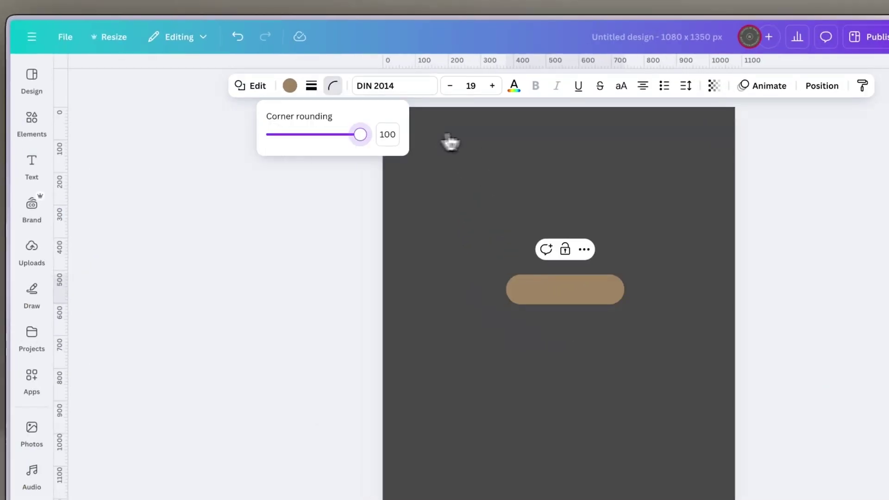
Fully round the bar's corners, colour it light grey, and move it near the page bottom
{"action": "left_click", "coordinate": [288, 84]}
{"action": "left_click", "coordinate": [172, 242]}
{"action": "left_click", "coordinate": [418, 86]}
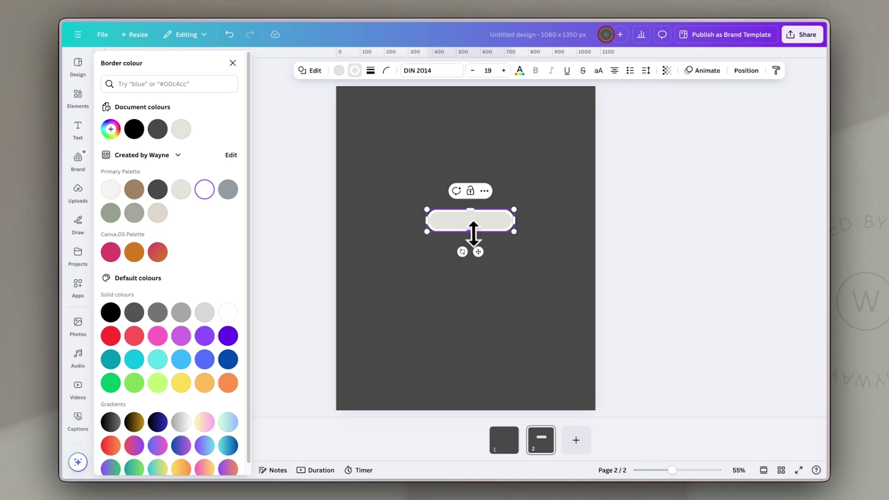
{"action": "left_click", "coordinate": [586, 250]}
{"action": "left_click_drag", "start_coordinate": [494, 217], "coordinate": [489, 361]}
{"action": "left_click", "coordinate": [552, 270]}
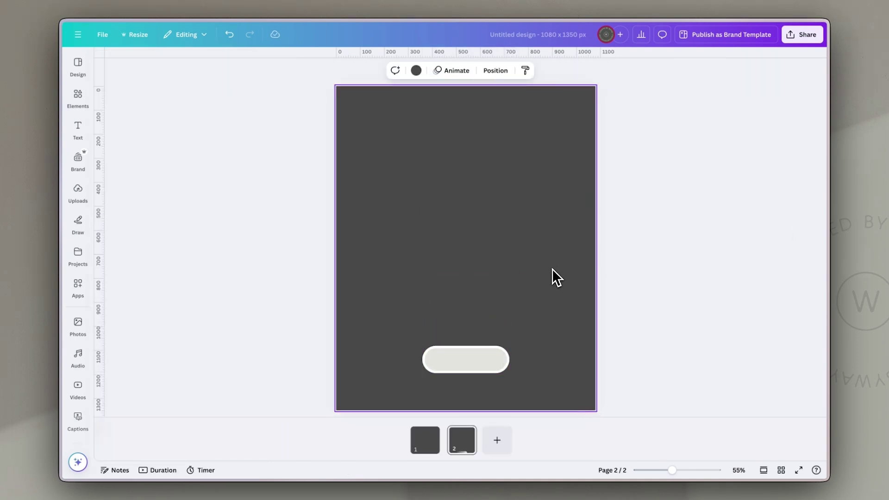
Add a small white circle knob at the bar's left end
{"action": "key", "text": "c"}
{"action": "left_click_drag", "start_coordinate": [508, 292], "coordinate": [450, 234]}
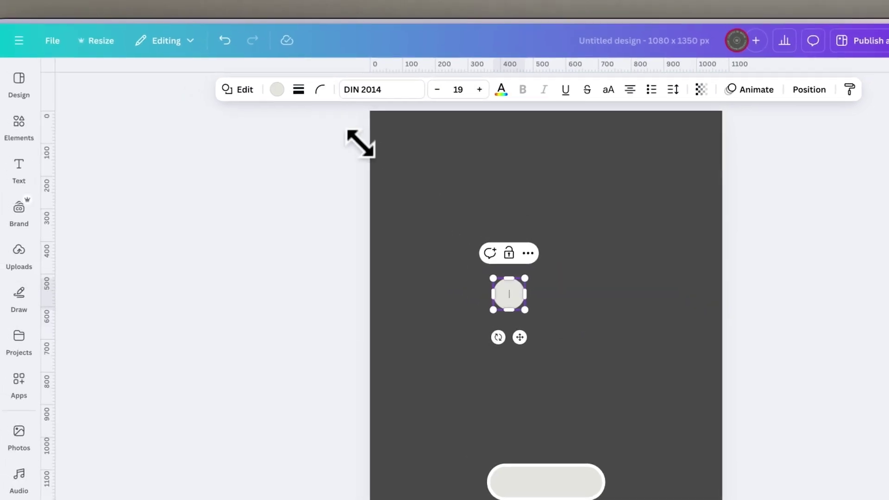
{"action": "left_click", "coordinate": [277, 89]}
{"action": "left_click", "coordinate": [196, 251]}
{"action": "left_click_drag", "start_coordinate": [520, 295], "coordinate": [517, 485]}
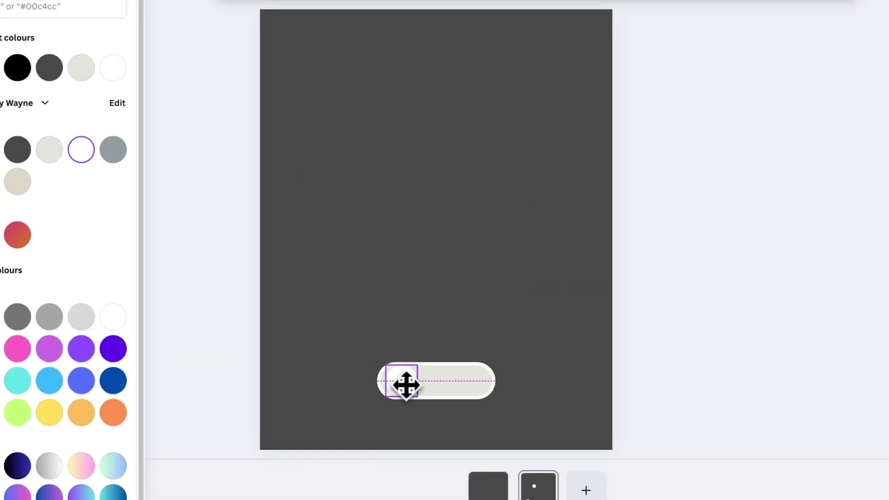
{"action": "left_click_drag", "start_coordinate": [406, 385], "coordinate": [401, 382]}
{"action": "left_click", "coordinate": [485, 292]}
Add an 'OFF' text label on the bar and recolour it with a palette colour
{"action": "key", "text": "t"}
{"action": "key", "text": "BackSpace"}
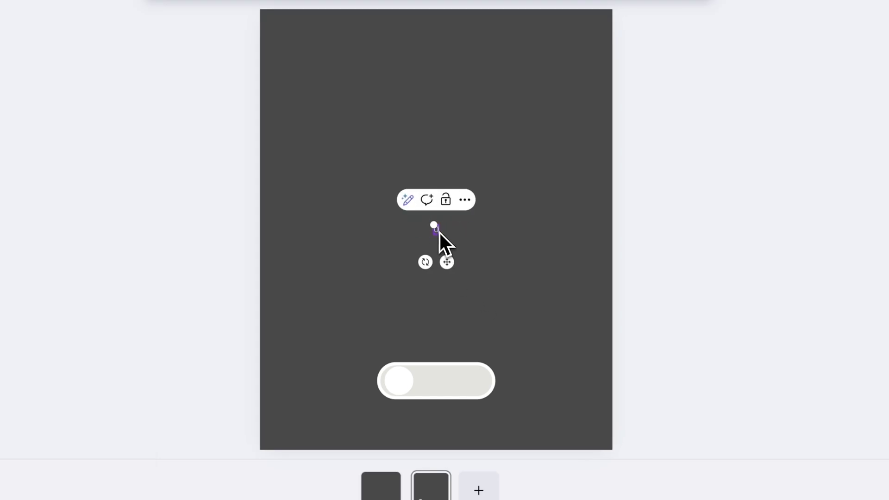
{"action": "type", "text": "OFF"}
{"action": "left_click", "coordinate": [526, 200]}
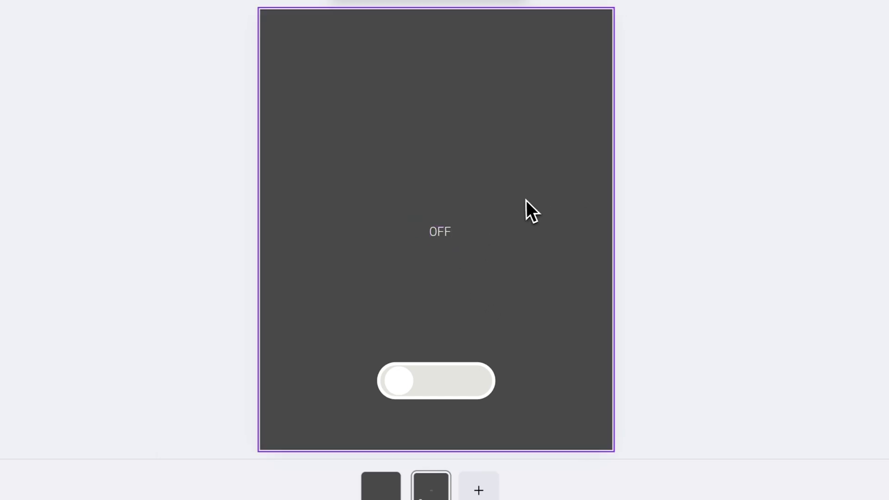
{"action": "left_click_drag", "start_coordinate": [439, 231], "coordinate": [467, 381]}
{"action": "left_click", "coordinate": [370, 71]}
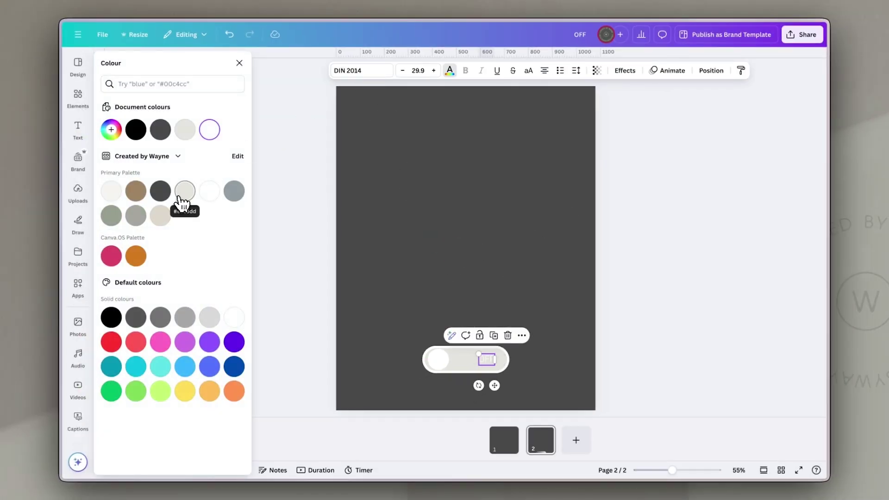
{"action": "left_click", "coordinate": [180, 198]}
Copy the whole toggle onto page 2 and slide its knob to the bar's right end
{"action": "left_click", "coordinate": [681, 268]}
{"action": "left_click_drag", "start_coordinate": [387, 328], "coordinate": [537, 395]}
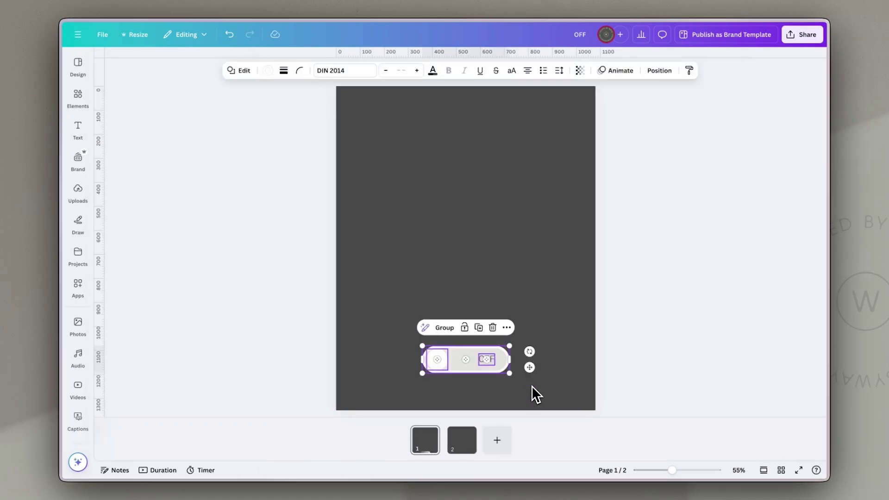
{"action": "left_click", "coordinate": [464, 446]}
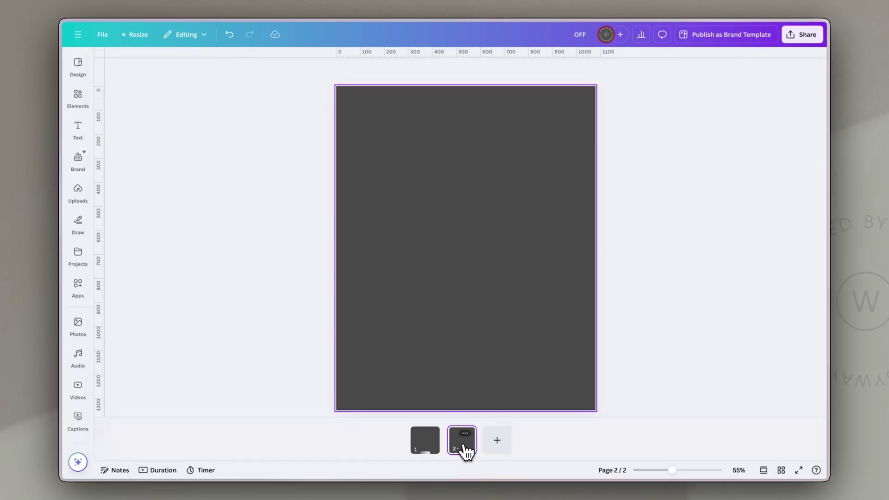
{"action": "key", "text": "ctrl+v"}
{"action": "left_click", "coordinate": [555, 334]}
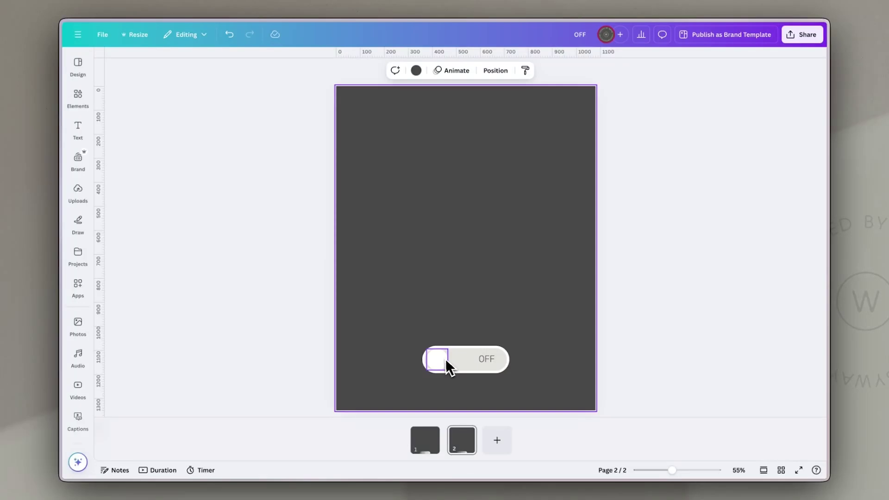
{"action": "left_click_drag", "start_coordinate": [434, 361], "coordinate": [484, 361]}
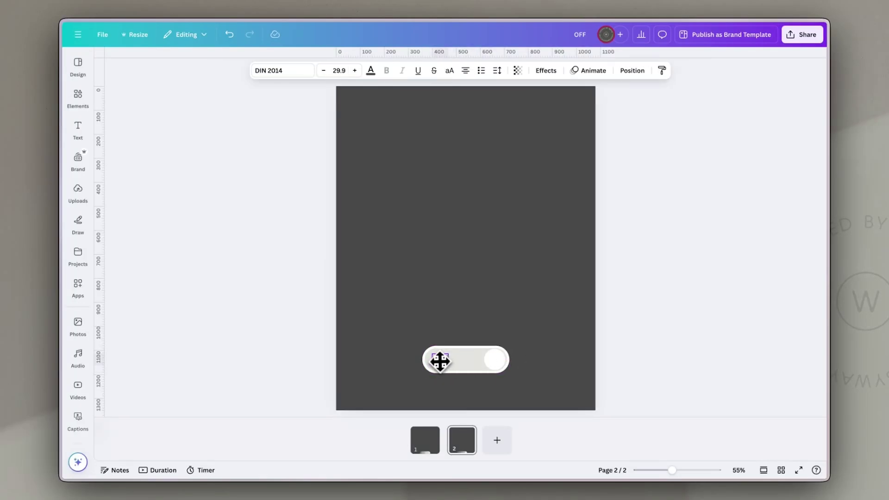
Change the label to 'ON' and make the toggle bar brown
{"action": "double_click", "coordinate": [442, 360]}
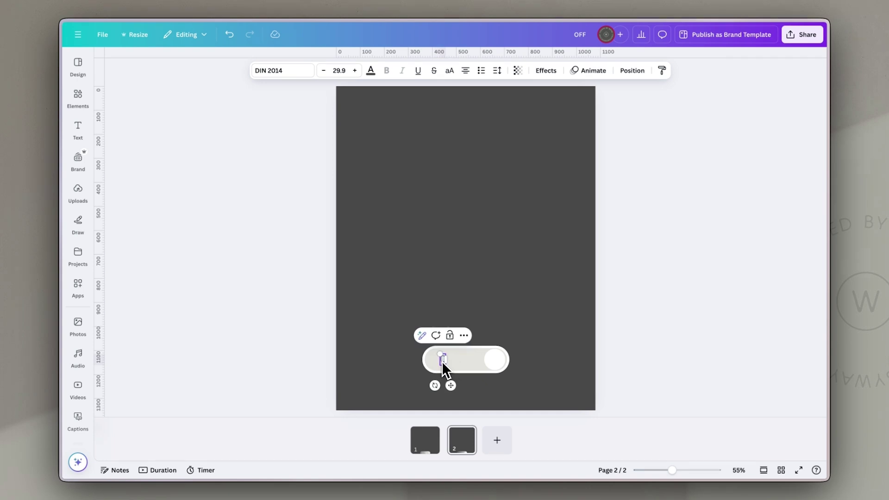
{"action": "type", "text": "ON"}
{"action": "left_click", "coordinate": [466, 329]}
{"action": "left_click", "coordinate": [458, 356]}
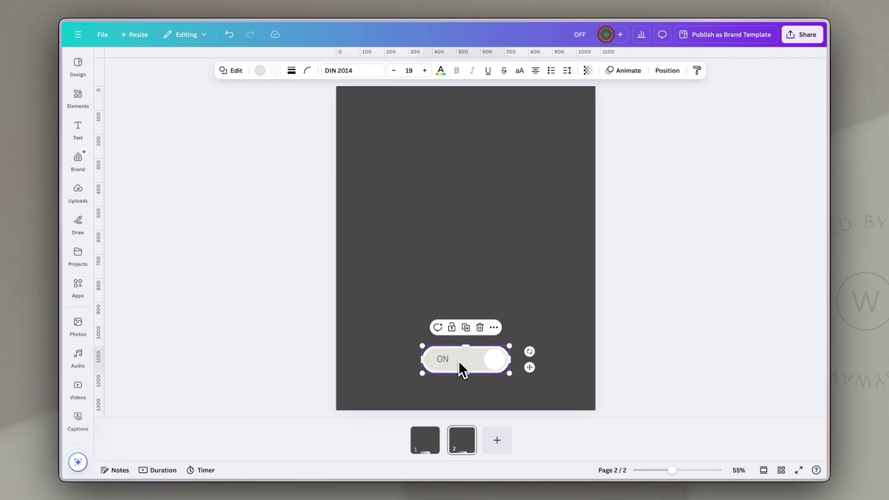
{"action": "left_click", "coordinate": [260, 70]}
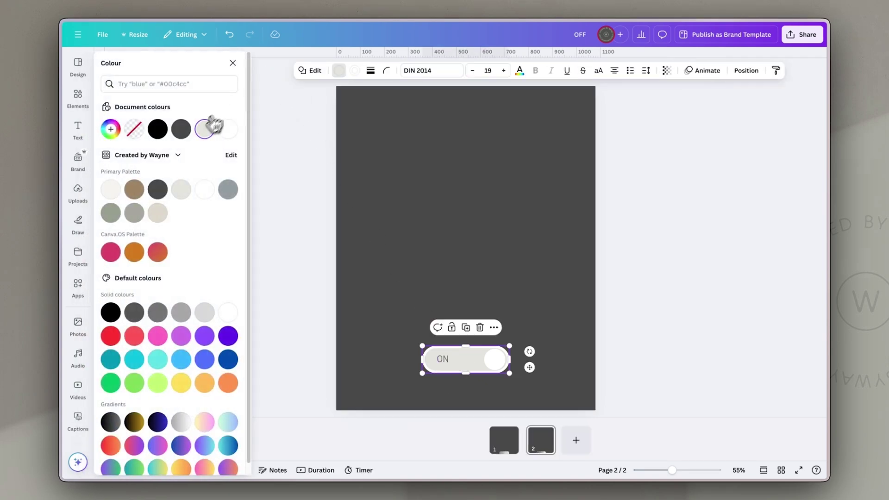
{"action": "left_click", "coordinate": [134, 189]}
{"action": "left_click", "coordinate": [443, 360]}
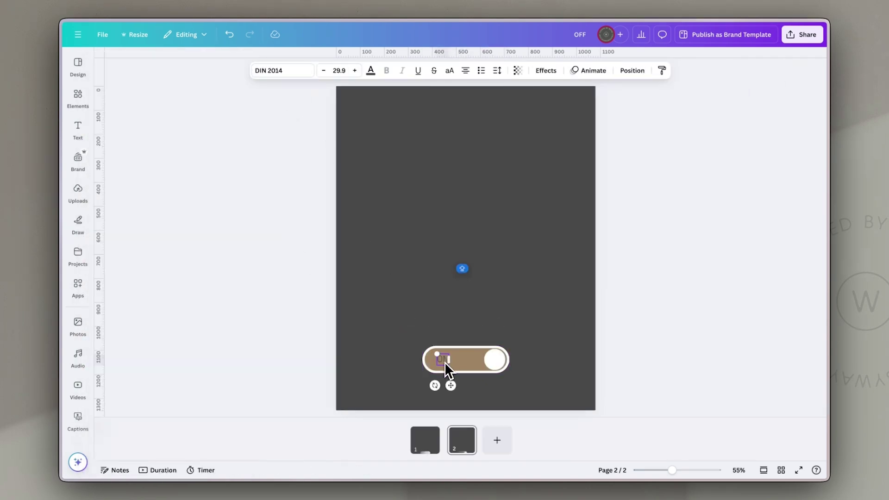
{"action": "left_click", "coordinate": [370, 71]}
{"action": "left_click", "coordinate": [615, 260]}
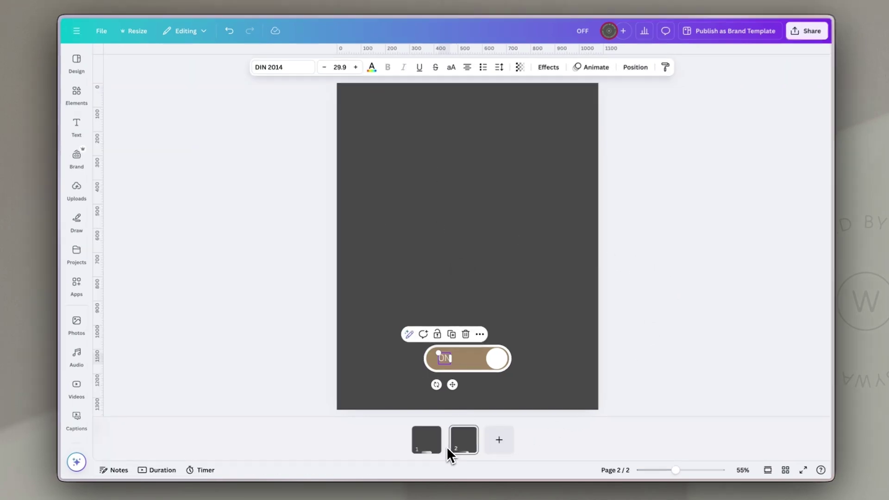
{"action": "left_click", "coordinate": [445, 446]}
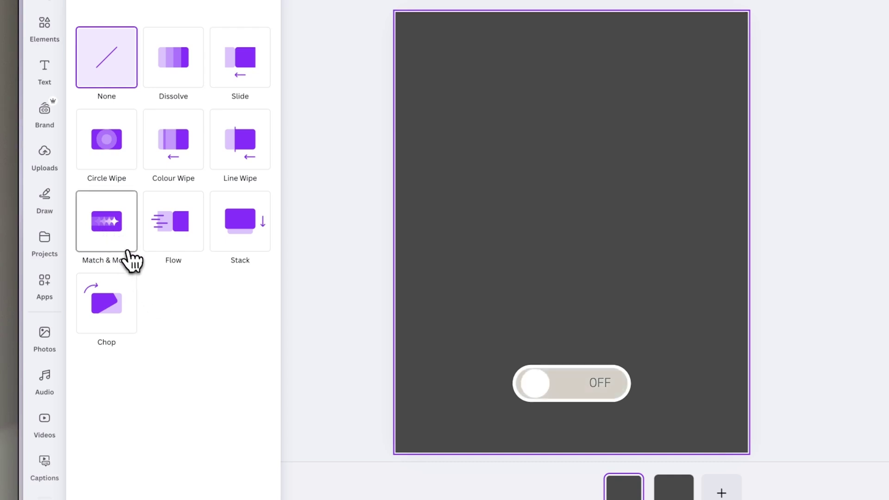
Link the OFF and ON pages with a Match & Move transition, then return to page 1
{"action": "left_click", "coordinate": [122, 241]}
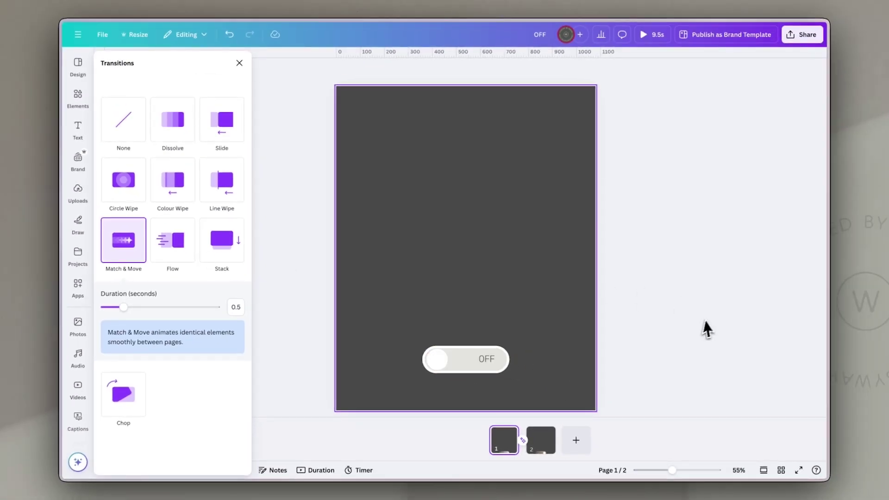
{"action": "left_click", "coordinate": [637, 341]}
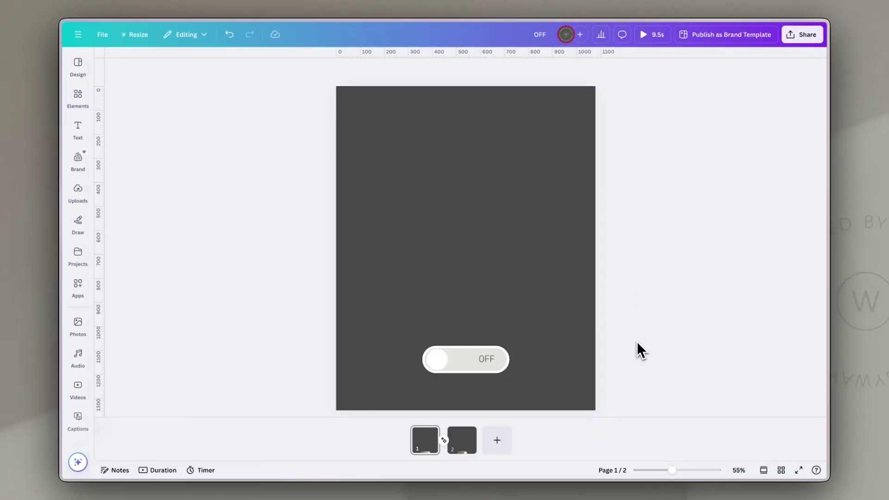
{"action": "left_click", "coordinate": [430, 446]}
{"action": "left_click", "coordinate": [497, 206]}
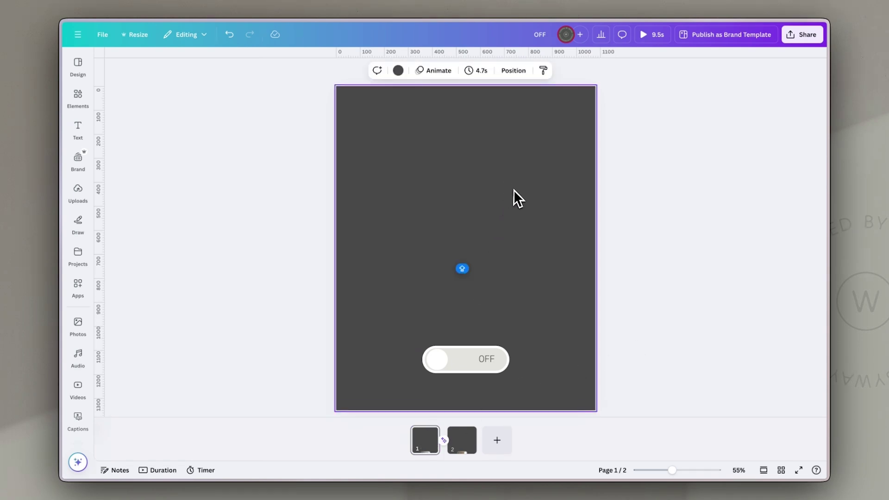
Add the green fir tree from a 'fir tree shape' search and recolour it sage green
{"action": "left_click", "coordinate": [78, 97]}
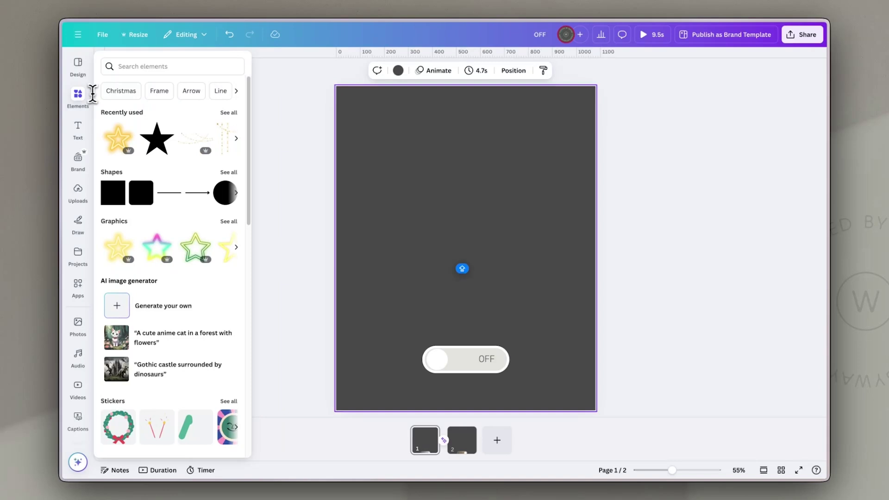
{"action": "left_click", "coordinate": [163, 66]}
{"action": "type", "text": "FIR "}
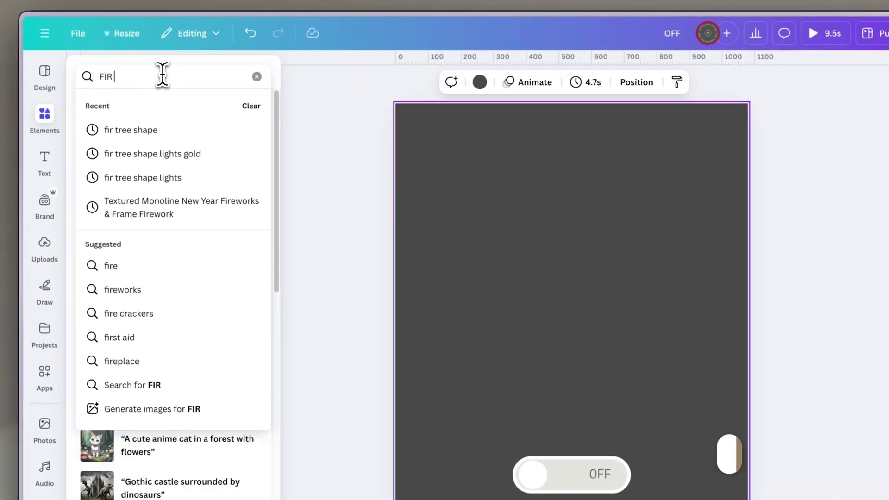
{"action": "type", "text": "TREE SHAP"}
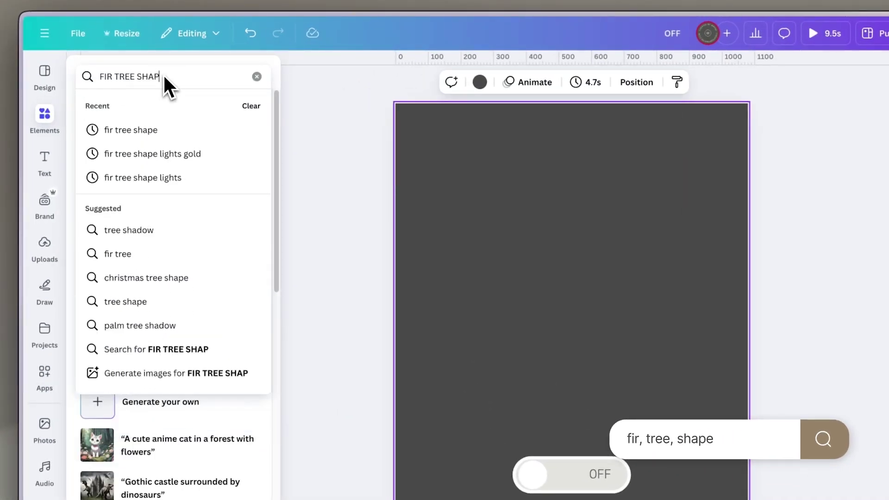
{"action": "type", "text": "E"}
{"action": "key", "text": "Return"}
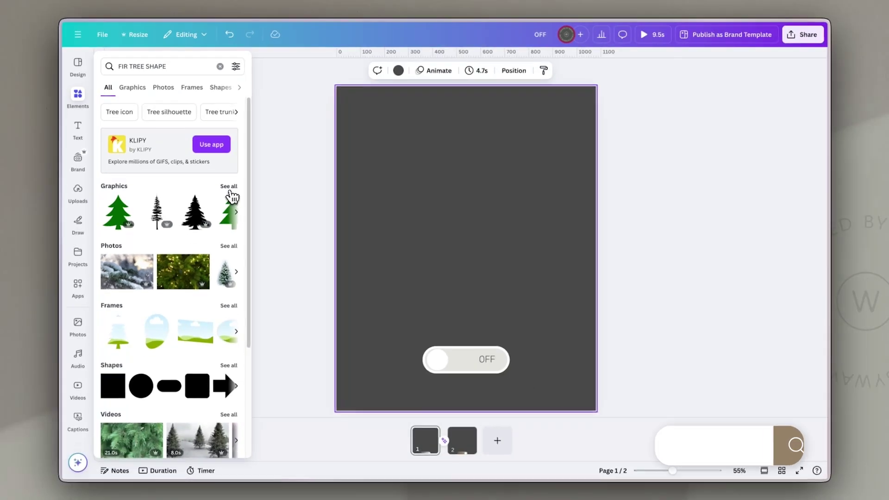
{"action": "left_click", "coordinate": [249, 239]}
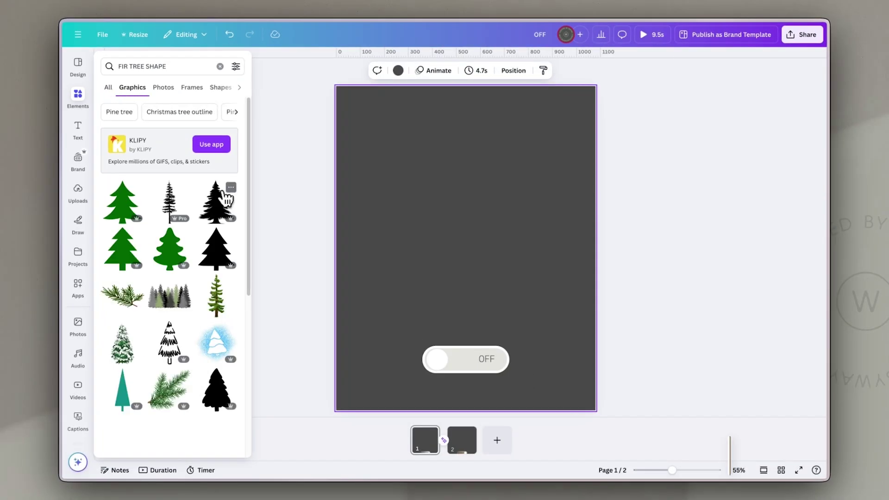
{"action": "left_click", "coordinate": [143, 257]}
{"action": "left_click", "coordinate": [376, 70]}
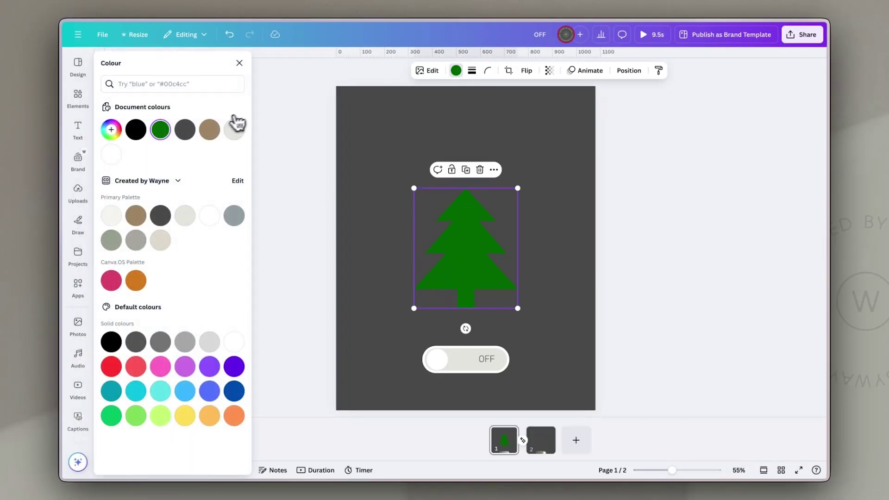
{"action": "left_click", "coordinate": [117, 242]}
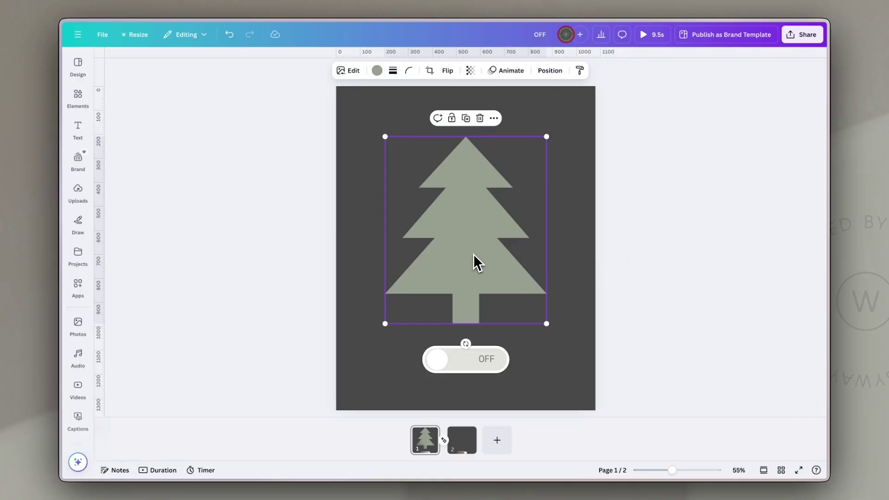
Paste the sage tree onto page 2 in the same position
{"action": "left_click", "coordinate": [464, 444]}
{"action": "key", "text": "ctrl+v"}
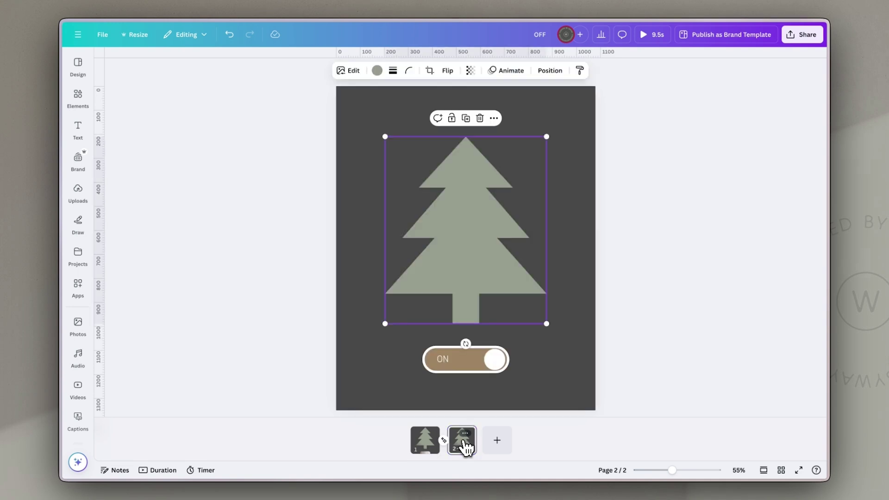
{"action": "left_click", "coordinate": [589, 254]}
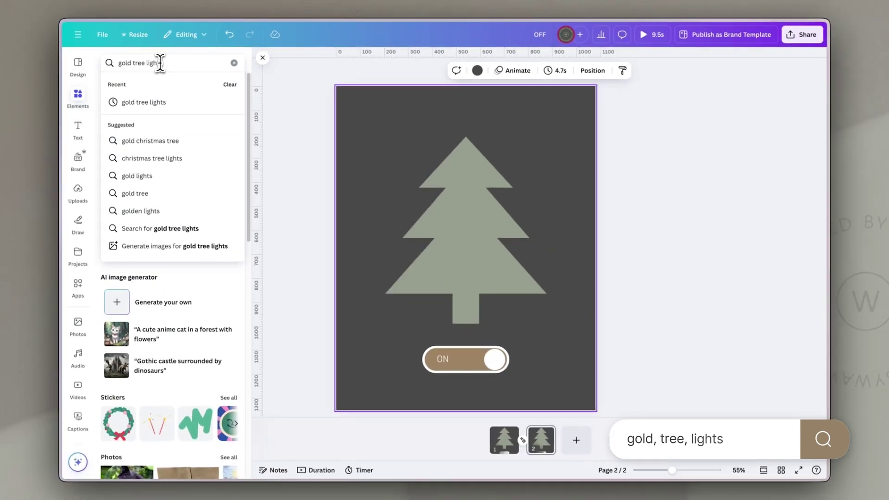
Add two gold string-light graphics, one lower on the tree and a small one on the top tier
{"action": "key", "text": "Return"}
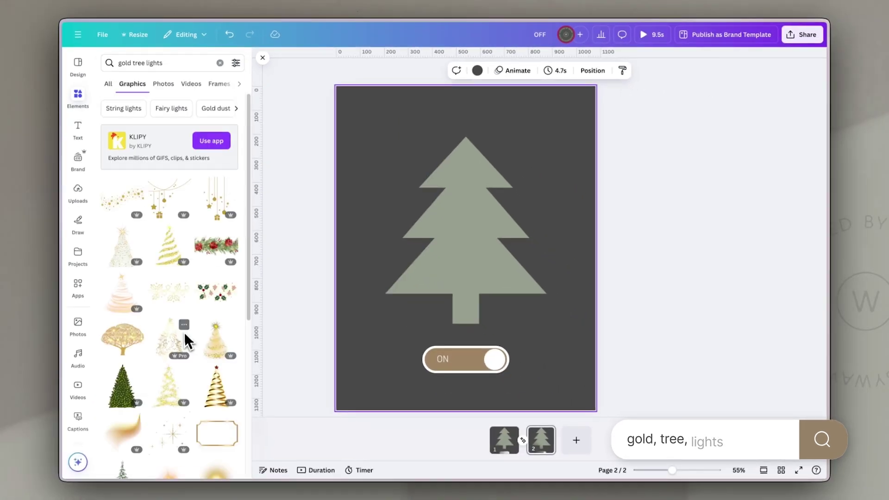
{"action": "left_click_drag", "start_coordinate": [169, 328], "coordinate": [460, 182]}
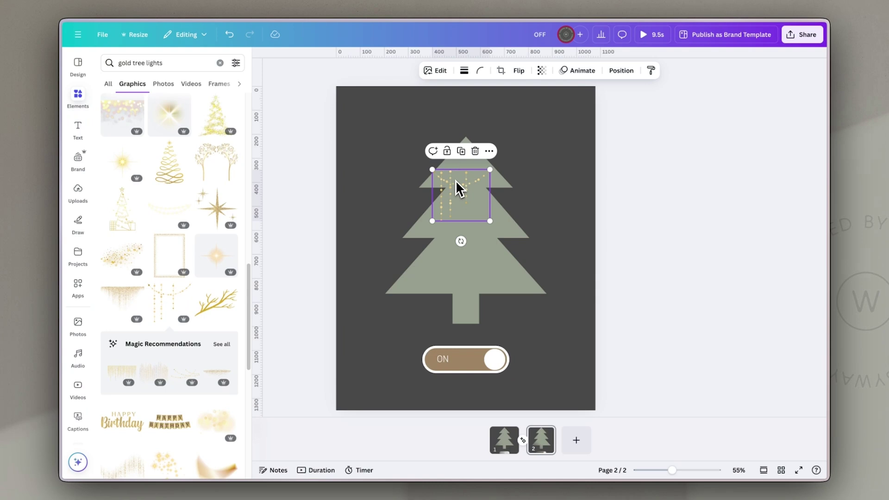
{"action": "left_click_drag", "start_coordinate": [468, 238], "coordinate": [456, 293]}
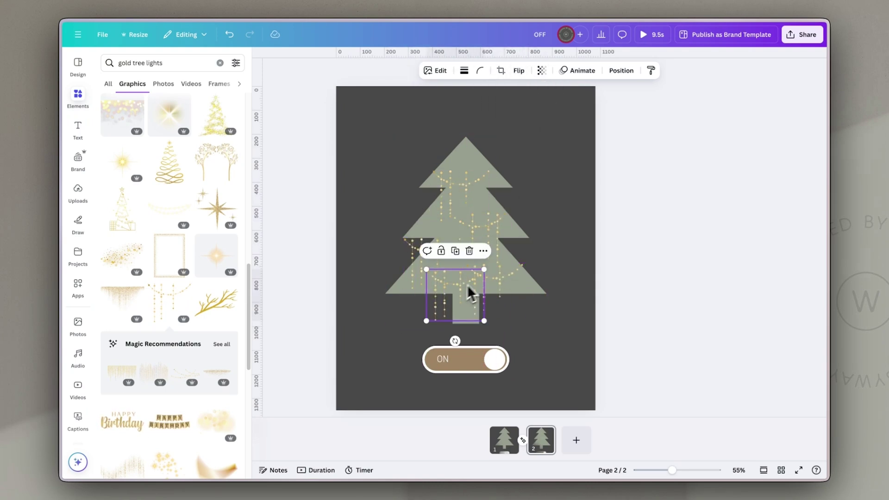
{"action": "key", "text": "Escape"}
{"action": "left_click", "coordinate": [222, 344]}
{"action": "left_click", "coordinate": [212, 130]}
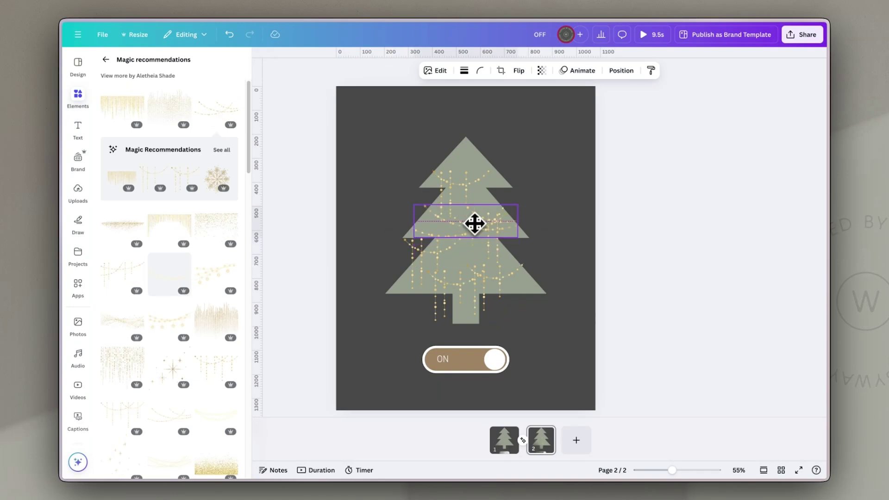
{"action": "left_click_drag", "start_coordinate": [519, 199], "coordinate": [435, 151]}
{"action": "left_click_drag", "start_coordinate": [491, 174], "coordinate": [223, 153]}
Add a star shape, colour it gold with the eyedropper, and copy stars across the tree
{"action": "left_click", "coordinate": [105, 59]}
{"action": "left_click", "coordinate": [228, 167]}
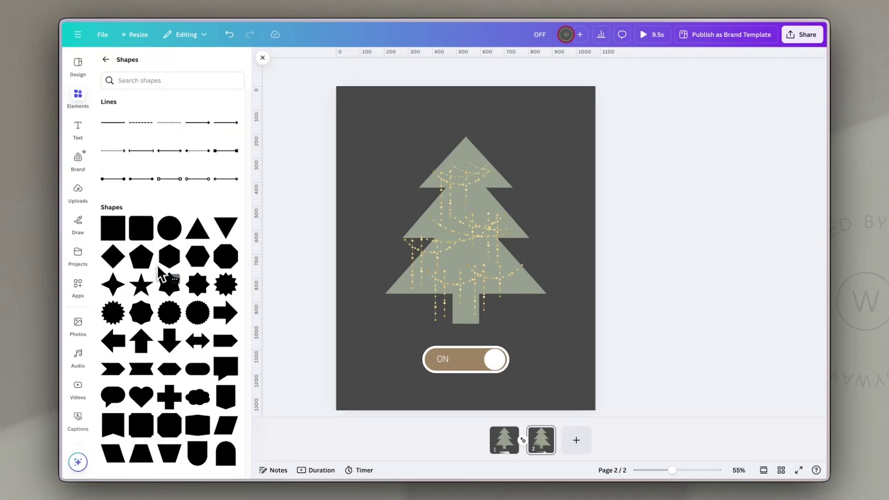
{"action": "left_click", "coordinate": [113, 284]}
{"action": "left_click", "coordinate": [346, 70]}
{"action": "left_click", "coordinate": [111, 129]}
{"action": "left_click", "coordinate": [221, 240]}
{"action": "left_click", "coordinate": [446, 196]}
{"action": "left_click_drag", "start_coordinate": [432, 238], "coordinate": [505, 178]}
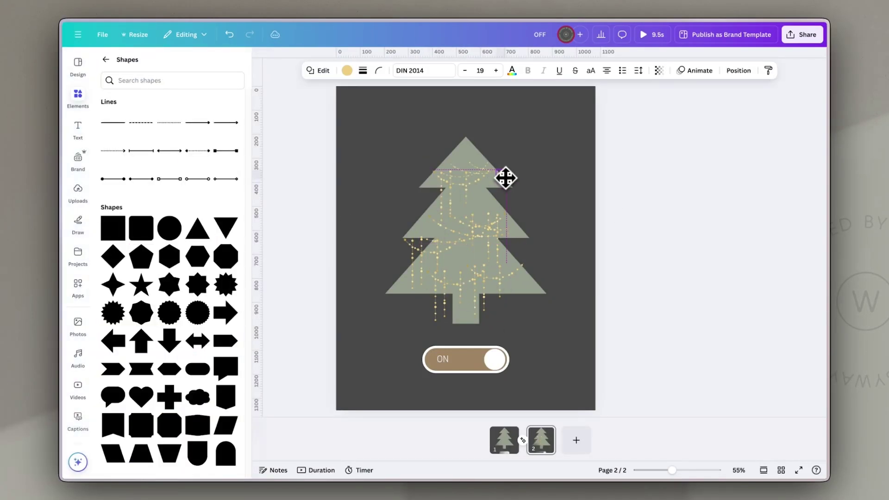
{"action": "left_click_drag", "start_coordinate": [501, 221], "coordinate": [425, 221]}
{"action": "left_click_drag", "start_coordinate": [493, 206], "coordinate": [528, 290]}
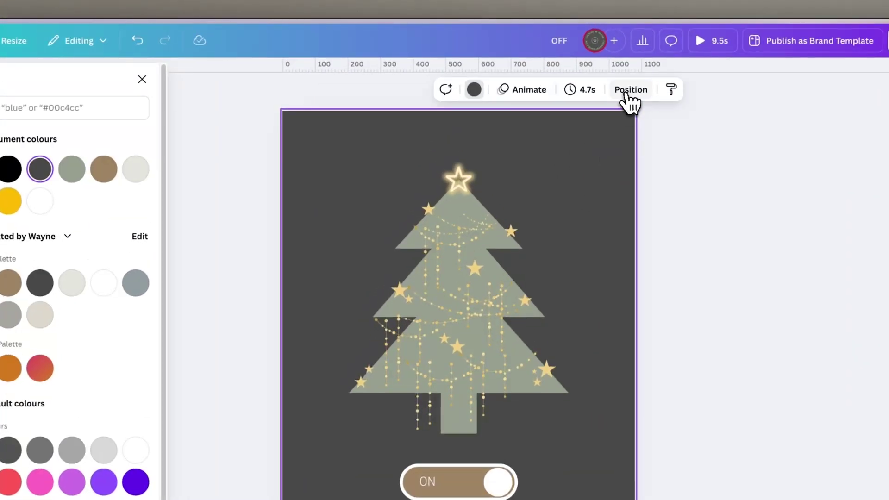
Select every star and string-light layer in the Layers panel and group them
{"action": "left_click", "coordinate": [630, 91]}
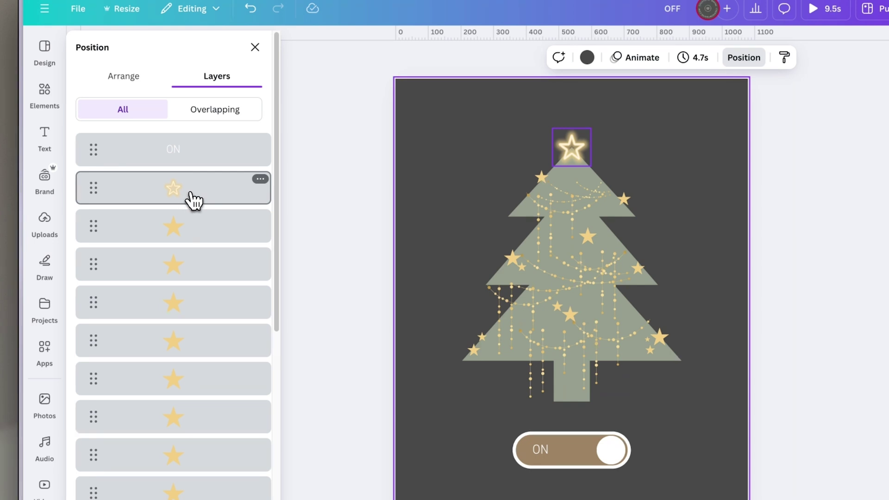
{"action": "left_click", "coordinate": [194, 199]}
{"action": "scroll", "coordinate": [207, 440], "scroll_direction": "down", "scroll_amount": 10}
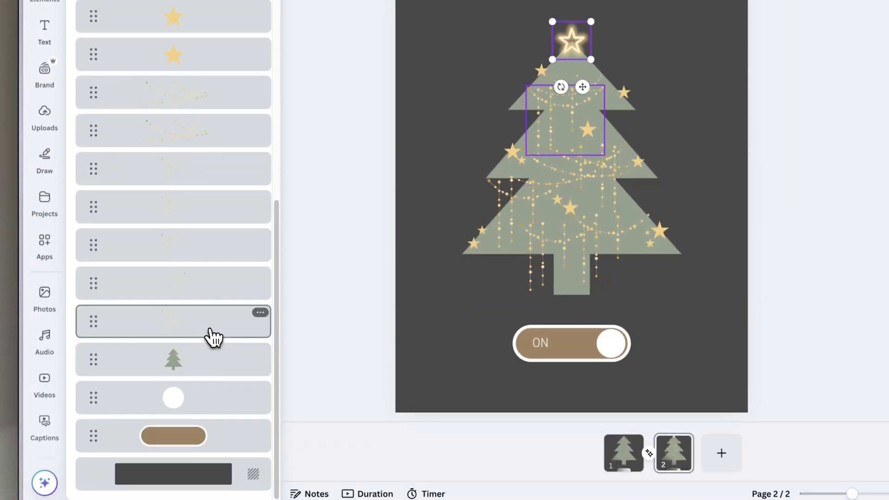
{"action": "left_click", "coordinate": [210, 339], "text": "shift"}
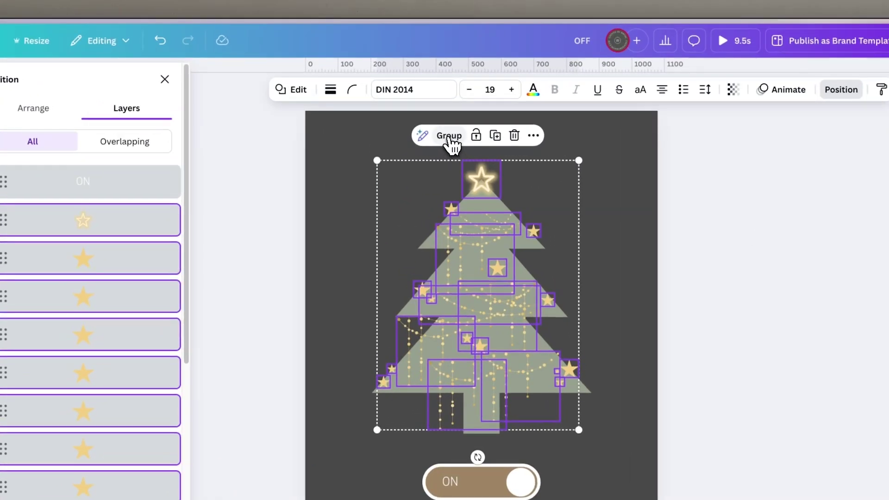
{"action": "left_click", "coordinate": [449, 136]}
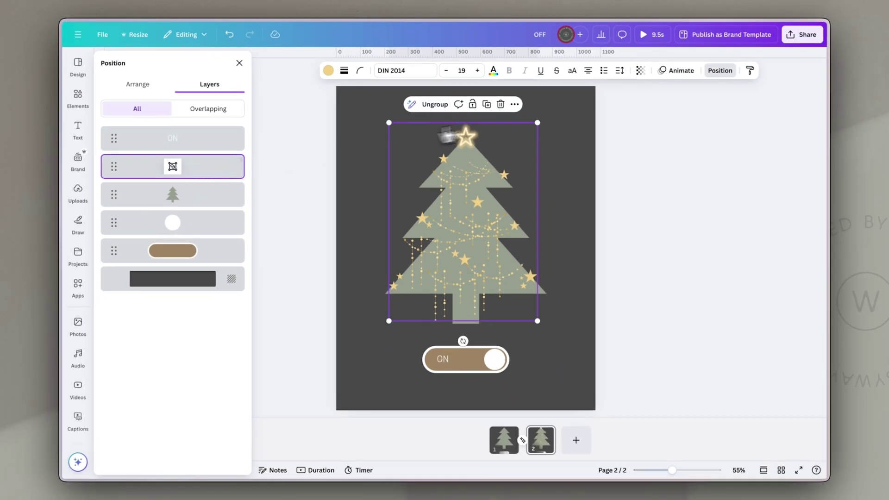
{"action": "left_click", "coordinate": [677, 71]}
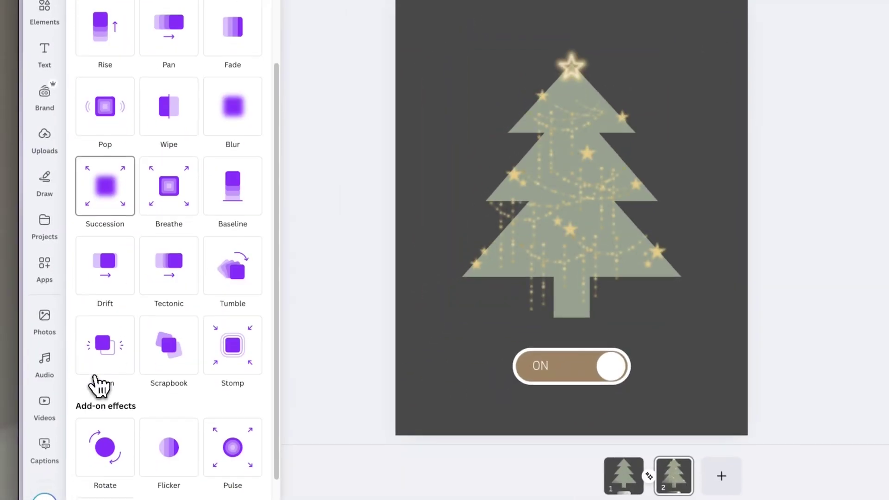
Apply the Neon animation to the group and scrub the timeline to preview the tree lighting up
{"action": "left_click", "coordinate": [123, 363]}
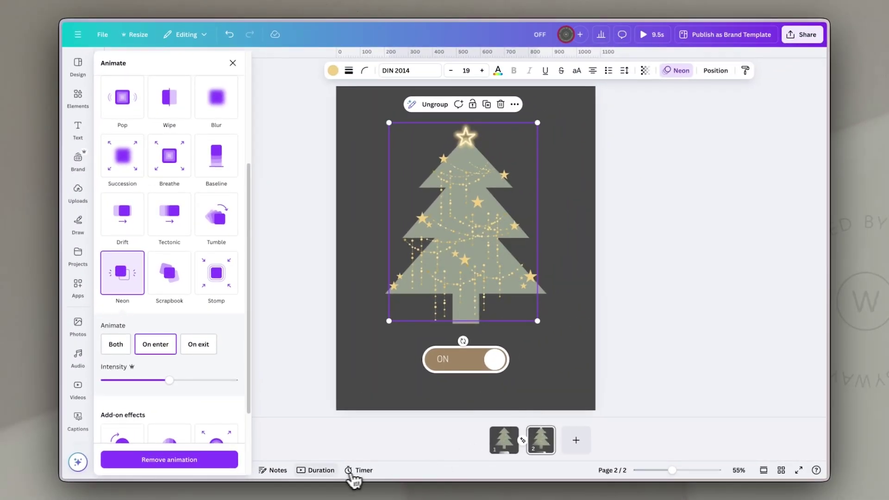
{"action": "left_click", "coordinate": [318, 471]}
{"action": "left_click_drag", "start_coordinate": [295, 393], "coordinate": [301, 390]}
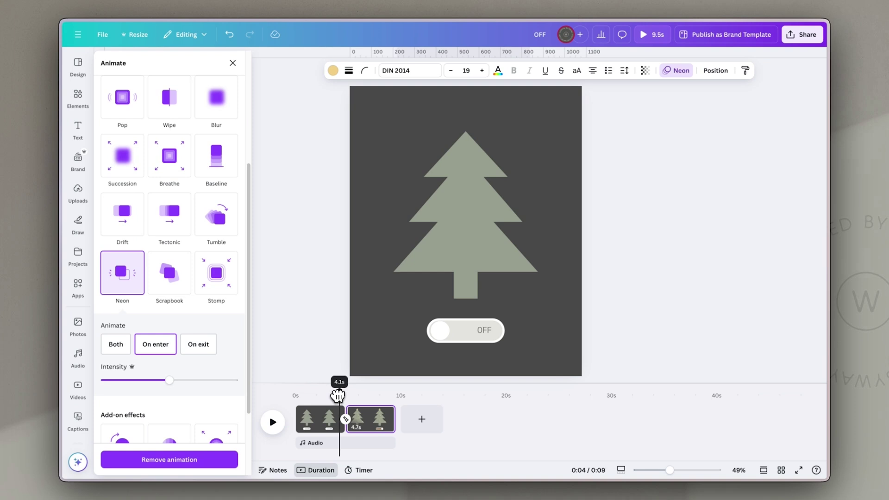
{"action": "mouse_move", "coordinate": [340, 395]}
{"action": "left_mouse_down"}
{"action": "mouse_move", "coordinate": [350, 398]}
{"action": "mouse_move", "coordinate": [334, 398]}
{"action": "mouse_move", "coordinate": [354, 402]}
{"action": "left_mouse_up"}
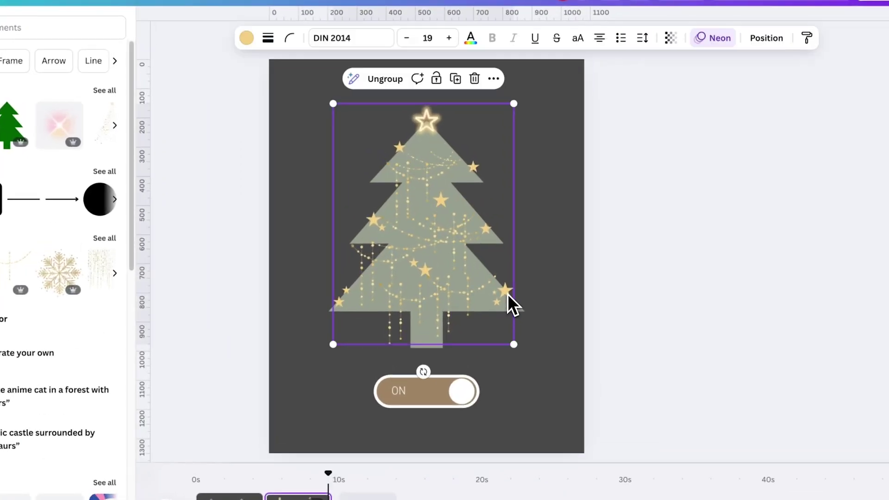
Show element timing, zoom the timeline, and end the toggle knob at about 5 s
{"action": "left_click", "coordinate": [493, 79]}
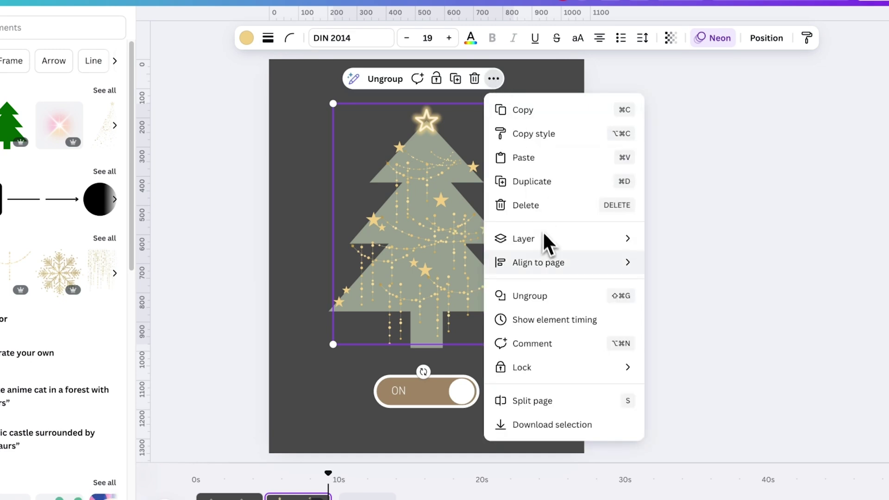
{"action": "left_click", "coordinate": [552, 330]}
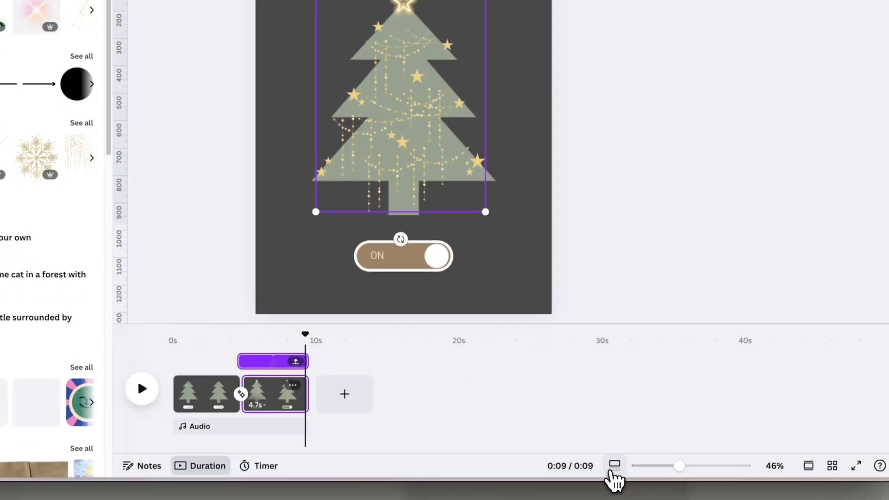
{"action": "left_click_drag", "start_coordinate": [649, 467], "coordinate": [682, 467]}
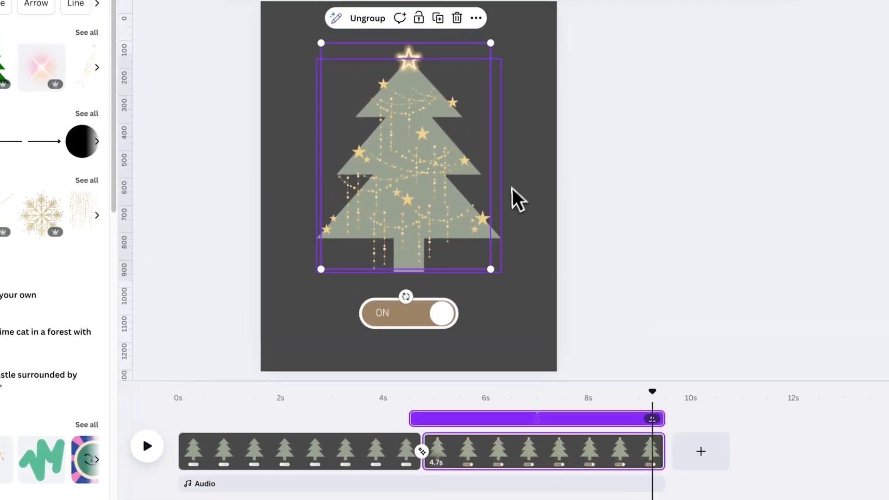
{"action": "left_click", "coordinate": [443, 316]}
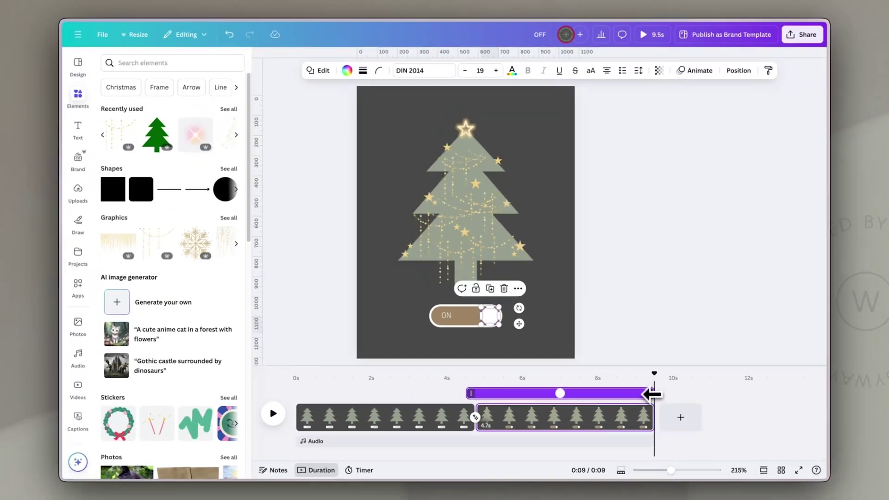
{"action": "left_click_drag", "start_coordinate": [663, 419], "coordinate": [515, 422]}
{"action": "left_click_drag", "start_coordinate": [544, 396], "coordinate": [500, 397]}
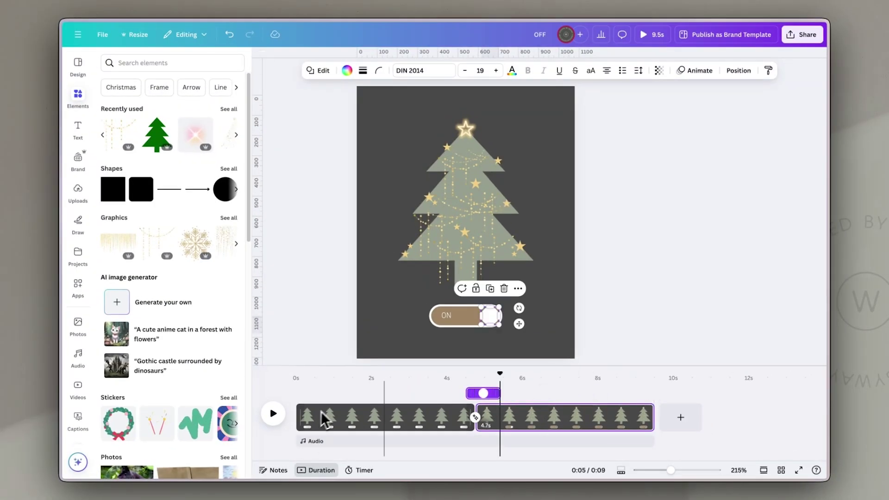
End the ON label and pill at about 5 s and give the pill a Fade exit
{"action": "left_click", "coordinate": [446, 316]}
{"action": "left_click_drag", "start_coordinate": [649, 377], "coordinate": [500, 379]}
{"action": "left_click", "coordinate": [465, 309]}
{"action": "left_click_drag", "start_coordinate": [654, 394], "coordinate": [528, 411]}
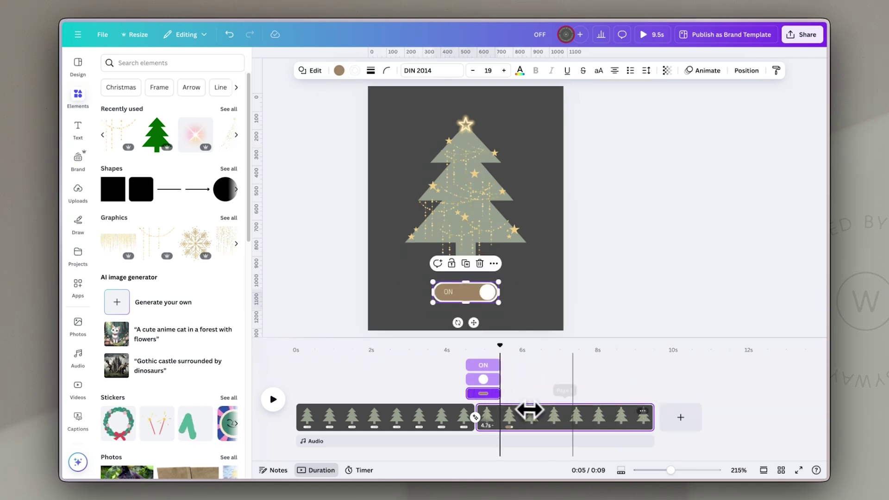
{"action": "left_click", "coordinate": [706, 73]}
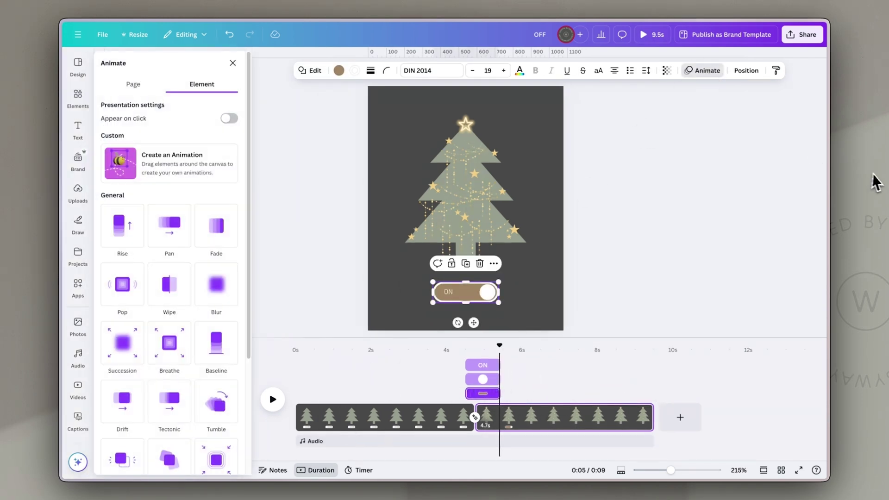
{"action": "left_click", "coordinate": [222, 245]}
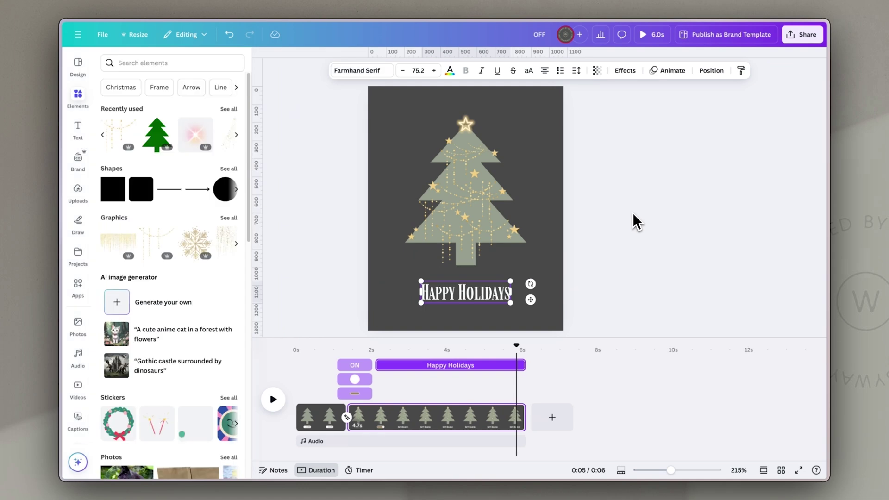
Give the Happy Holidays title the Clarify entrance animation
{"action": "left_click", "coordinate": [633, 212]}
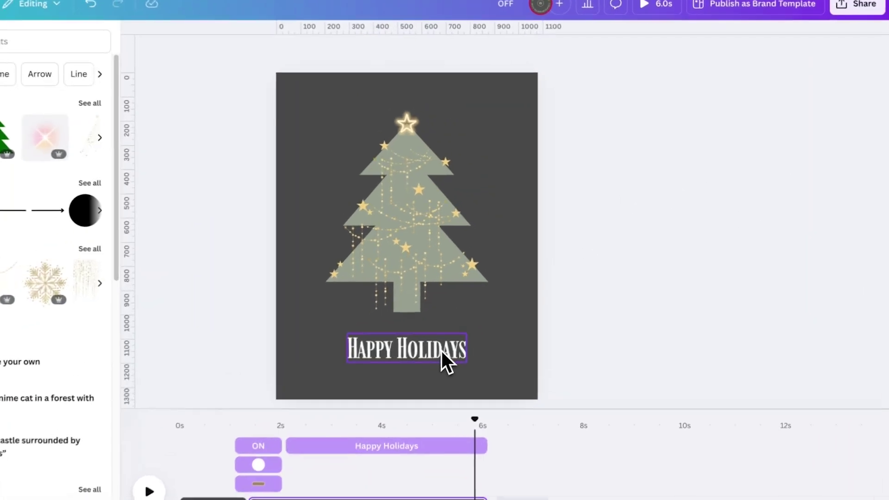
{"action": "left_click", "coordinate": [492, 299]}
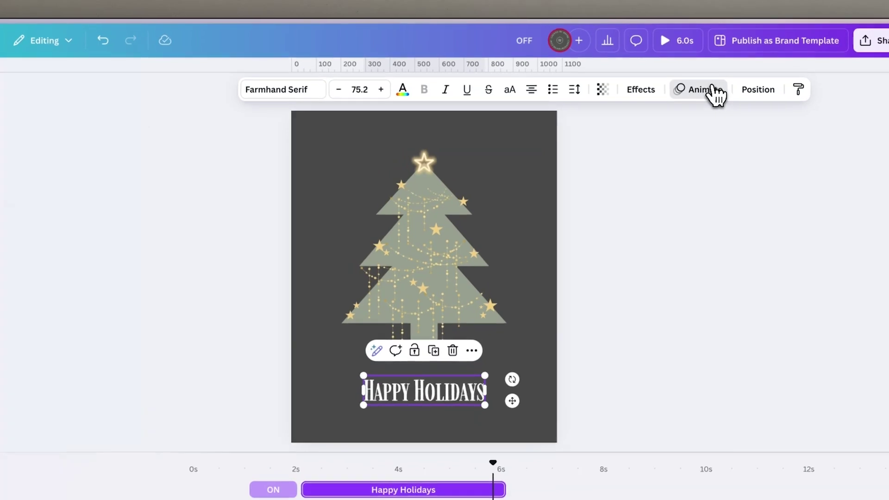
{"action": "left_click", "coordinate": [713, 91]}
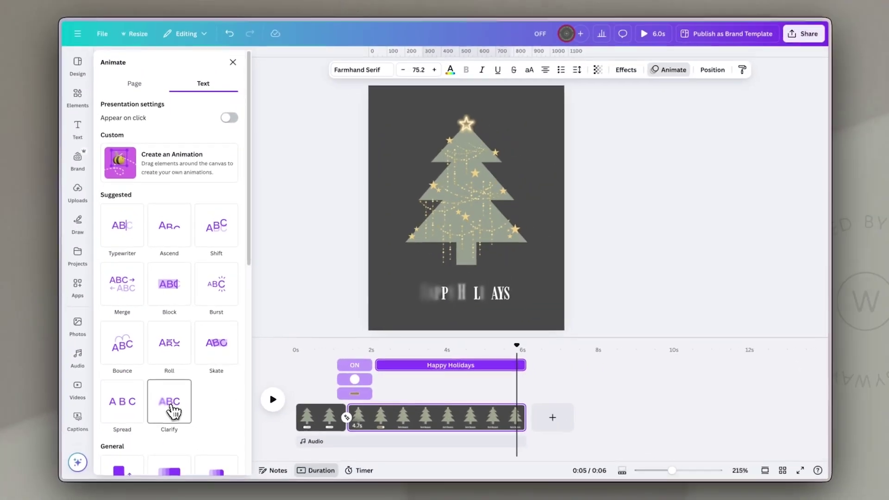
{"action": "left_click", "coordinate": [162, 416]}
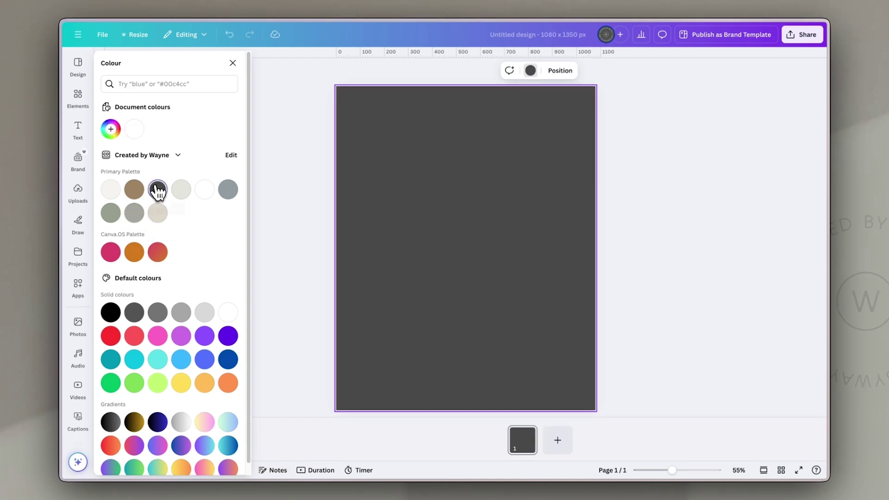
Draw a square with R and shape it into a thin, tall rounded bar
{"action": "key", "text": "r"}
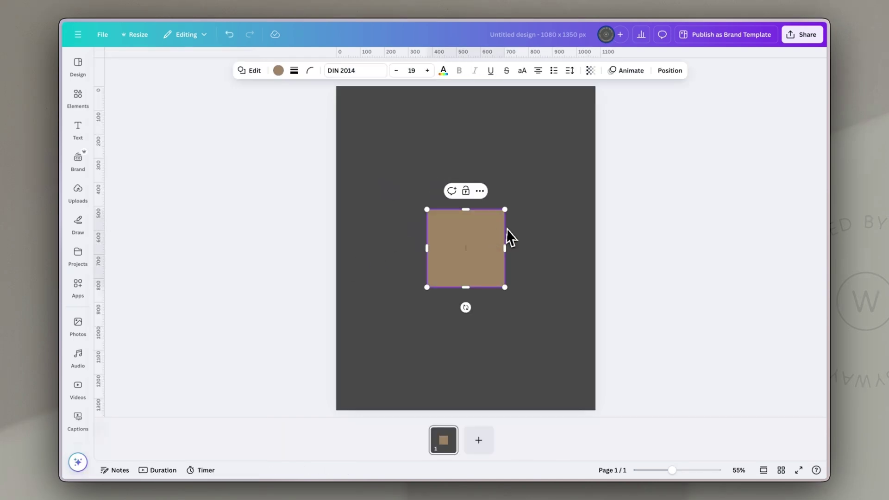
{"action": "left_click_drag", "start_coordinate": [505, 250], "coordinate": [437, 250]}
{"action": "left_click_drag", "start_coordinate": [436, 207], "coordinate": [447, 138]}
{"action": "left_click", "coordinate": [310, 72]}
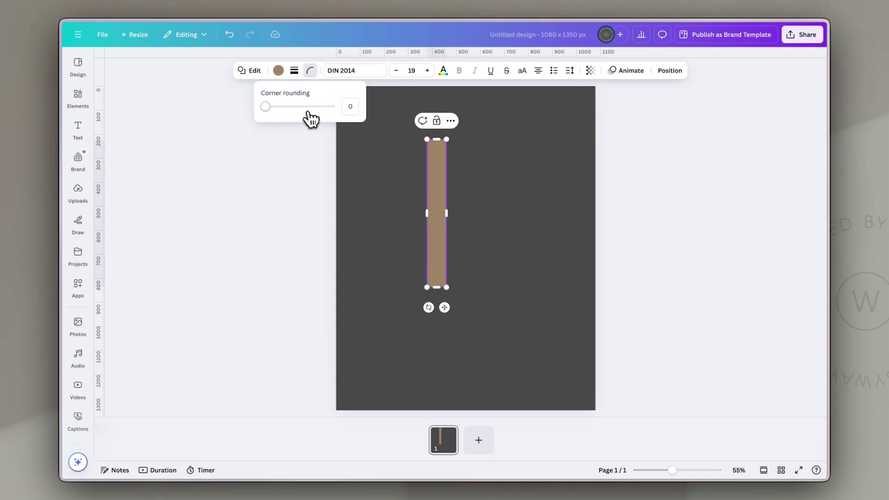
{"action": "left_click", "coordinate": [488, 195]}
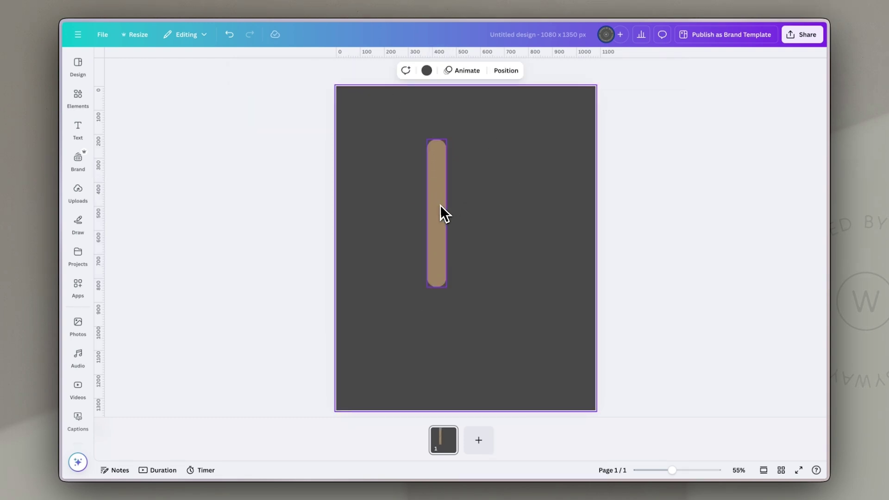
Add a second square and reshape it into a tall rectangle, moved right and down
{"action": "key", "text": "r"}
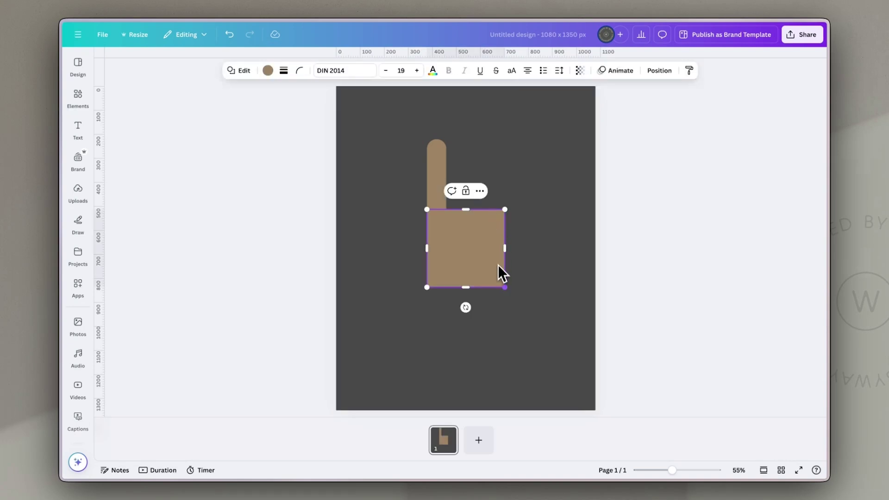
{"action": "left_click_drag", "start_coordinate": [503, 286], "coordinate": [430, 373]}
{"action": "left_click_drag", "start_coordinate": [441, 163], "coordinate": [470, 186]}
Colour the thin line black and move it toward the brown bar
{"action": "left_click", "coordinate": [429, 245]}
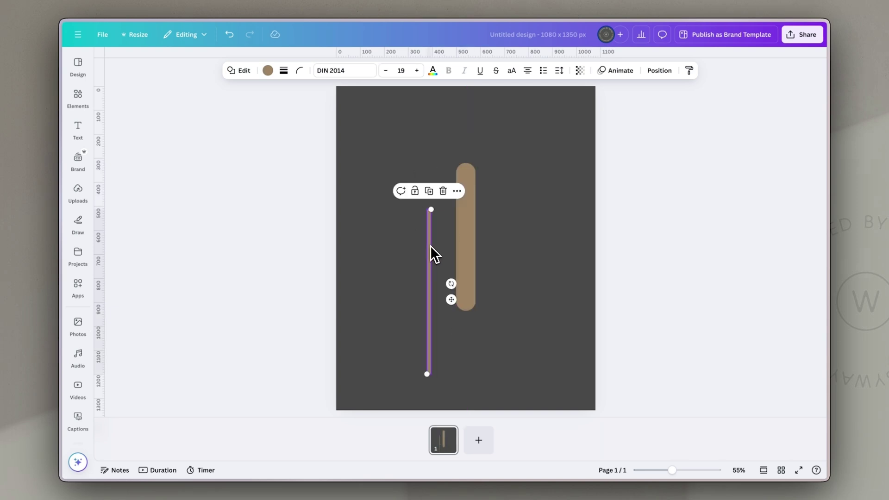
{"action": "left_click", "coordinate": [268, 71]}
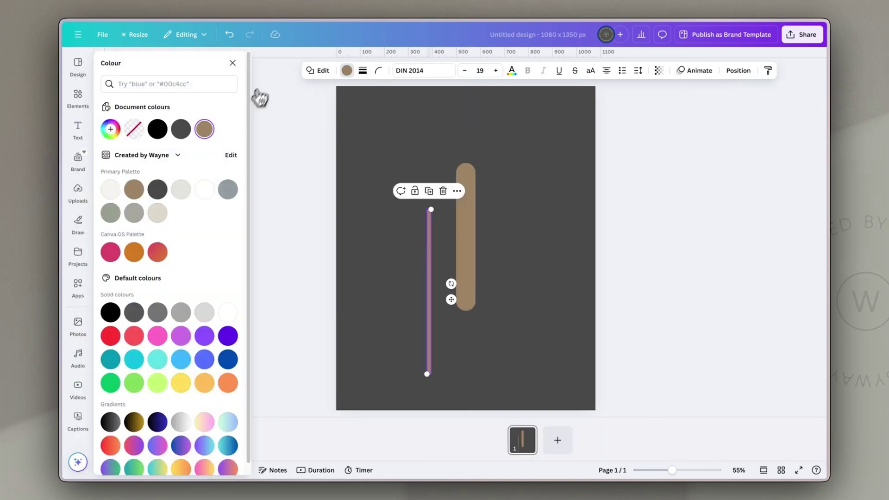
{"action": "left_click", "coordinate": [111, 312]}
{"action": "left_click", "coordinate": [549, 239]}
{"action": "left_click_drag", "start_coordinate": [433, 263], "coordinate": [468, 338]}
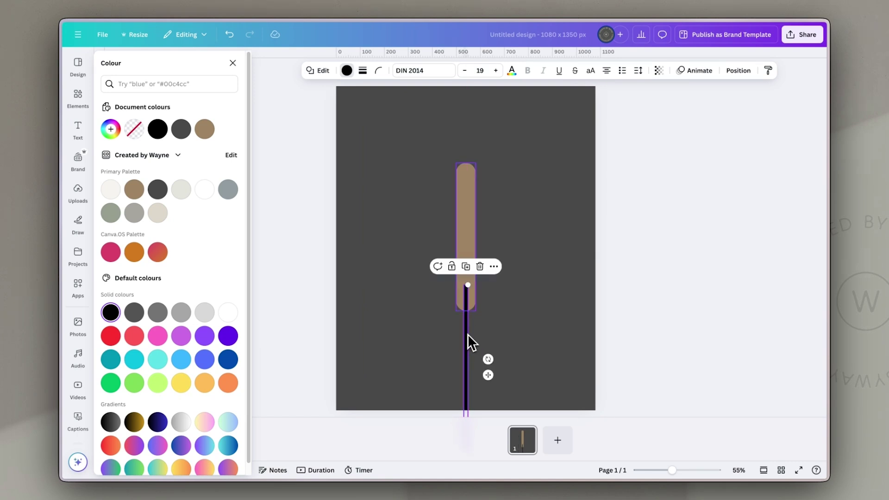
Narrow the brown bar to a thin strip and send the black line to the back
{"action": "left_click", "coordinate": [470, 260]}
{"action": "mouse_move", "coordinate": [475, 237]}
{"action": "left_mouse_down"}
{"action": "mouse_move", "coordinate": [465, 237]}
{"action": "mouse_move", "coordinate": [470, 245]}
{"action": "left_mouse_up"}
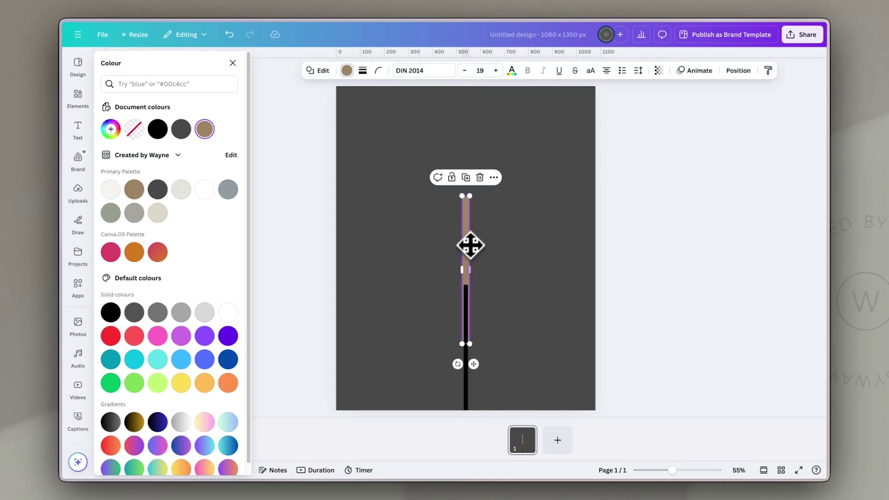
{"action": "left_click", "coordinate": [464, 336]}
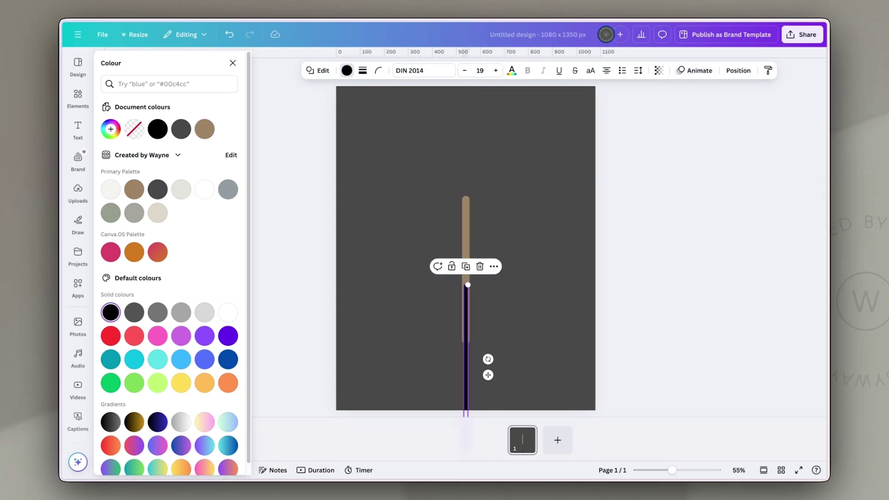
{"action": "right_click", "coordinate": [468, 382]}
{"action": "mouse_move", "coordinate": [524, 326]}
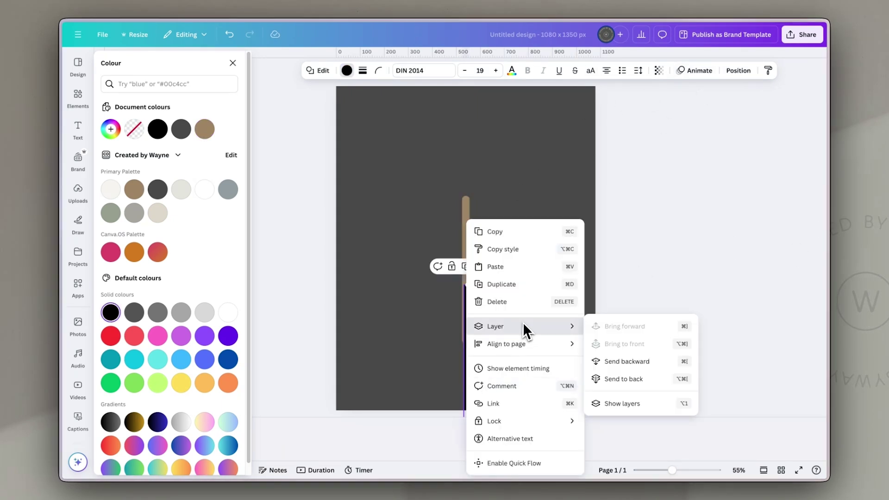
{"action": "left_click", "coordinate": [659, 378]}
{"action": "left_click", "coordinate": [665, 188]}
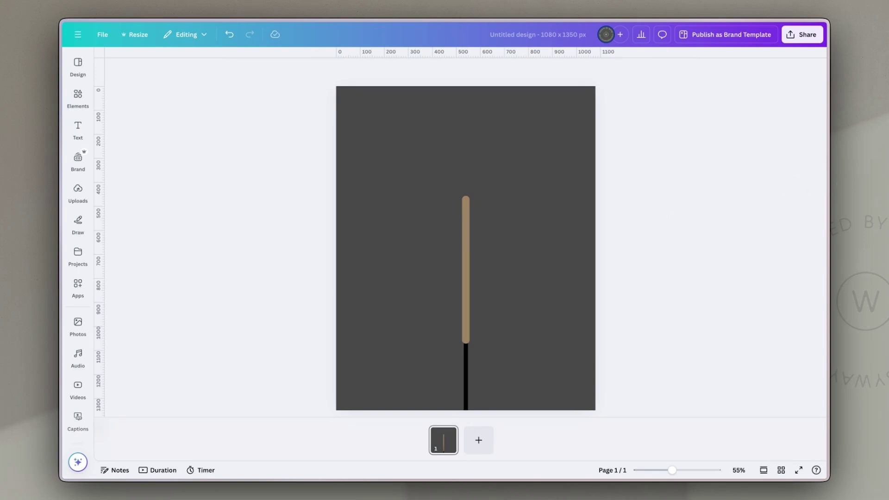
Add a sparkler-rays graphic from the earlier search, make it white, and shrink it onto the stick's tip
{"action": "left_click", "coordinate": [77, 96]}
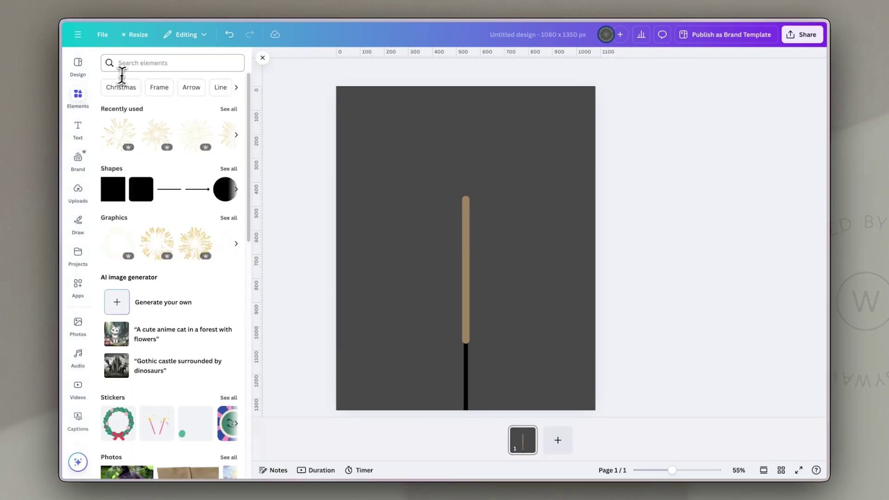
{"action": "left_click", "coordinate": [152, 61]}
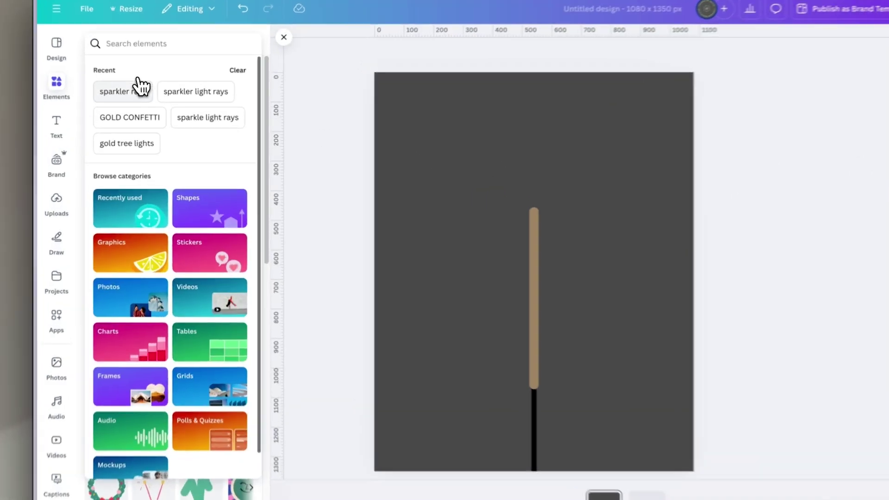
{"action": "left_click", "coordinate": [142, 91]}
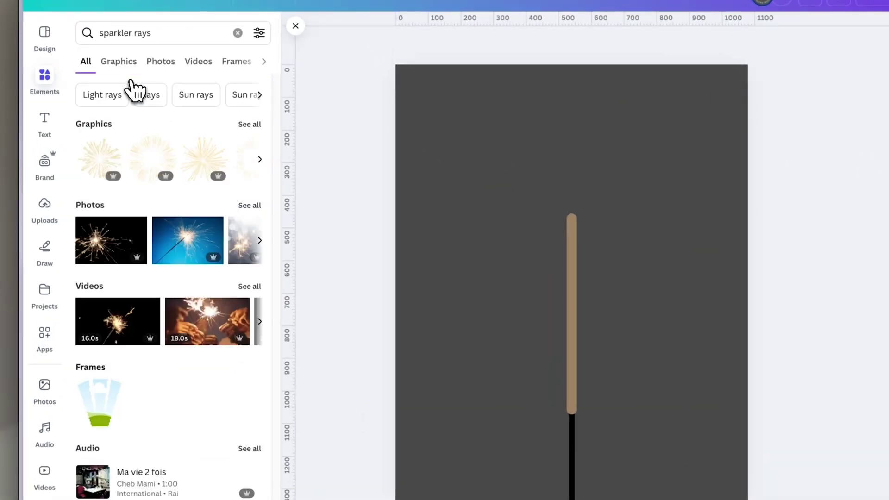
{"action": "left_click", "coordinate": [252, 125]}
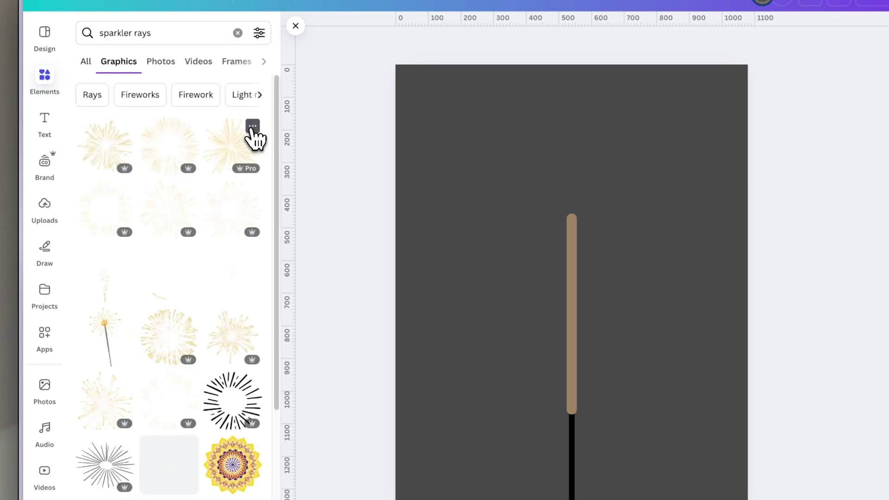
{"action": "scroll", "coordinate": [206, 354], "scroll_direction": "down", "scroll_amount": 4}
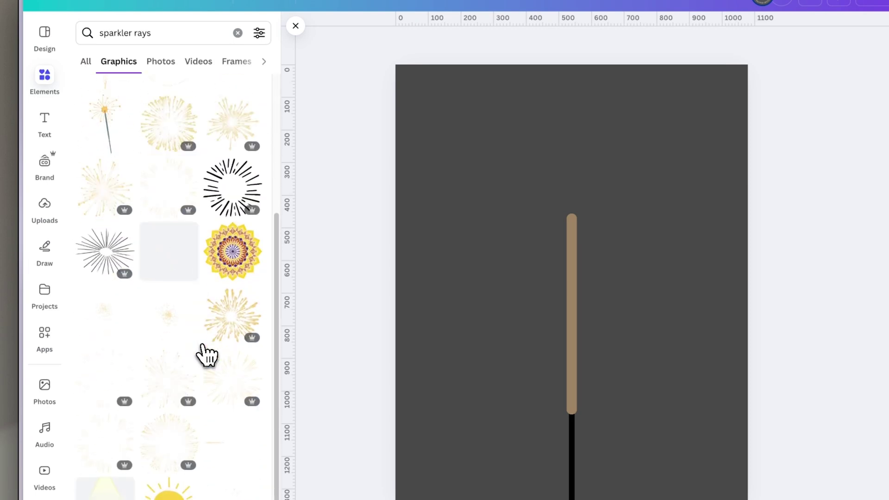
{"action": "scroll", "coordinate": [207, 356], "scroll_direction": "down", "scroll_amount": 5}
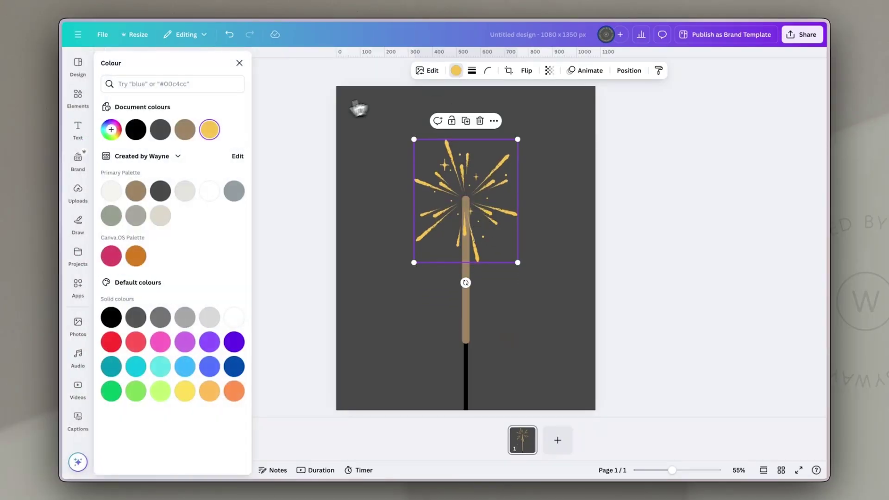
{"action": "left_click", "coordinate": [211, 194]}
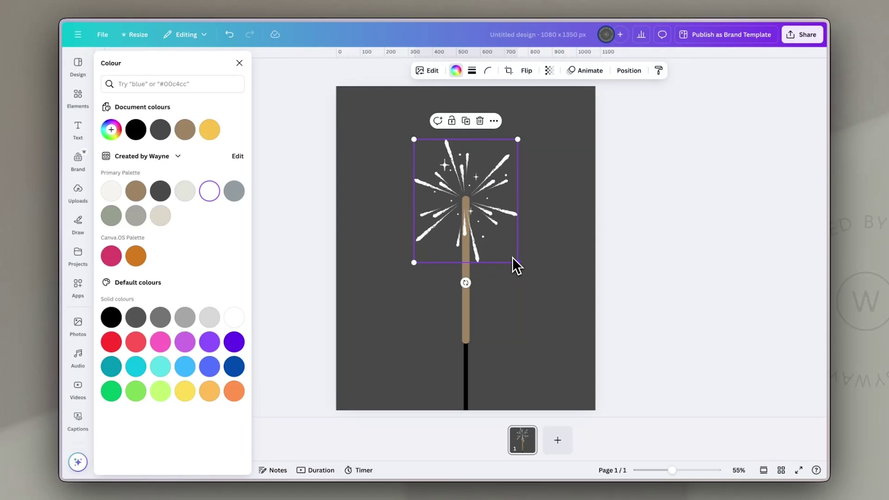
{"action": "left_click_drag", "start_coordinate": [512, 259], "coordinate": [481, 226]}
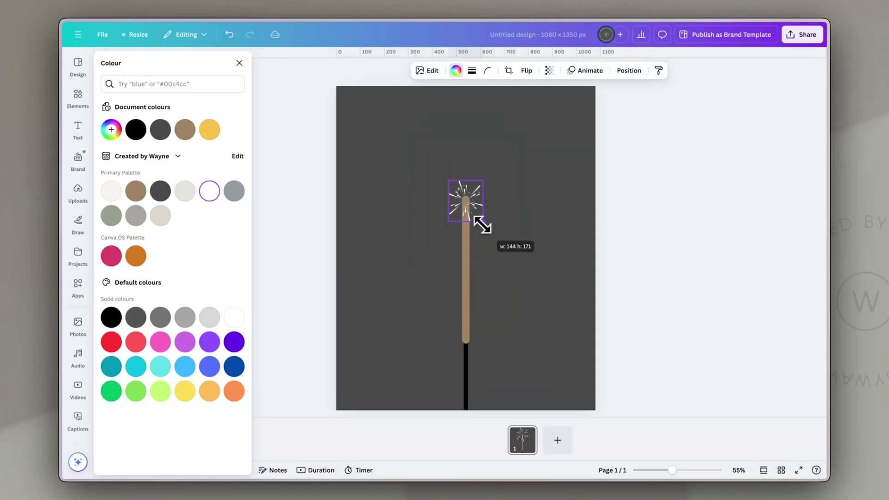
{"action": "left_click", "coordinate": [523, 201]}
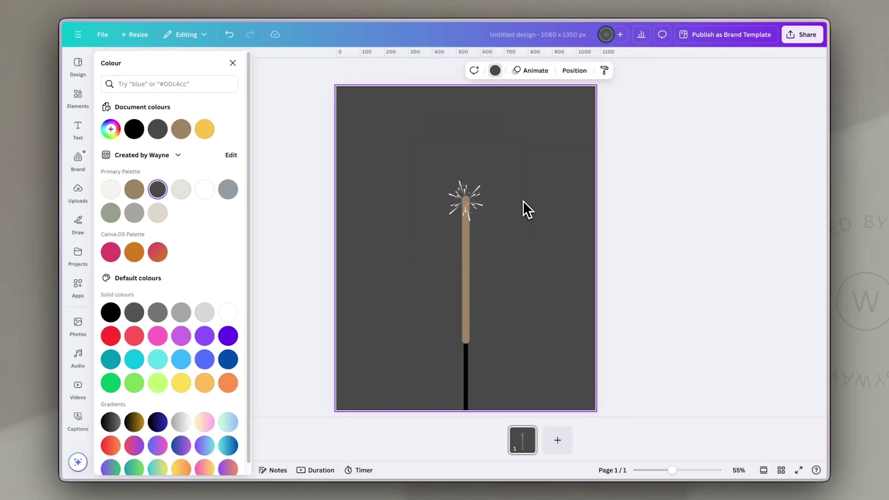
Duplicate the first page and enlarge the sparkle on page 2
{"action": "left_click", "coordinate": [526, 447]}
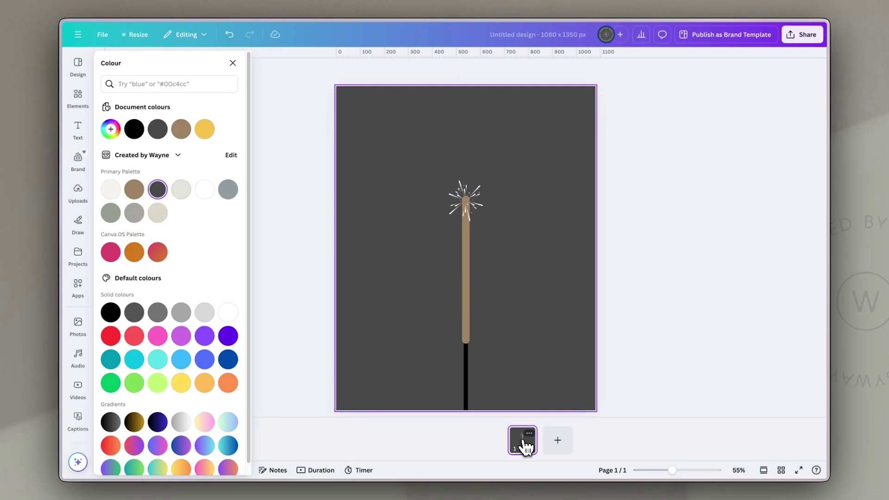
{"action": "key", "text": "ctrl+d"}
{"action": "left_click", "coordinate": [479, 212]}
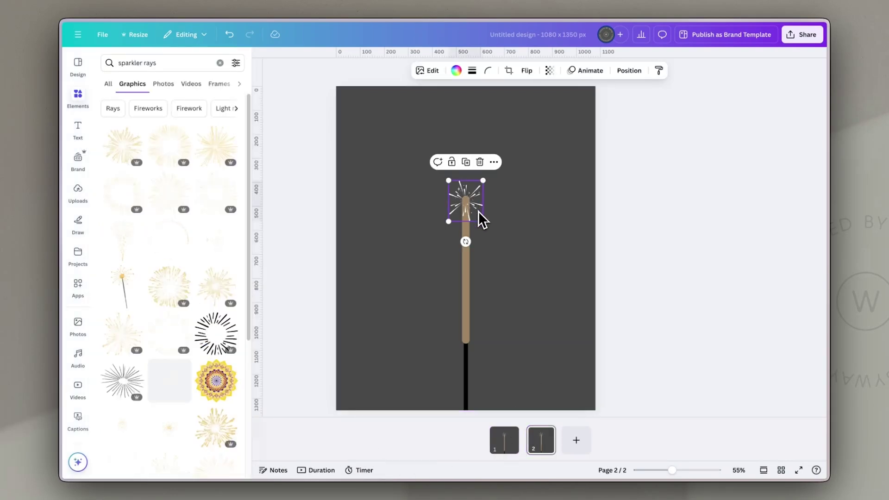
{"action": "left_click_drag", "start_coordinate": [483, 223], "coordinate": [427, 251]}
{"action": "left_click", "coordinate": [548, 450]}
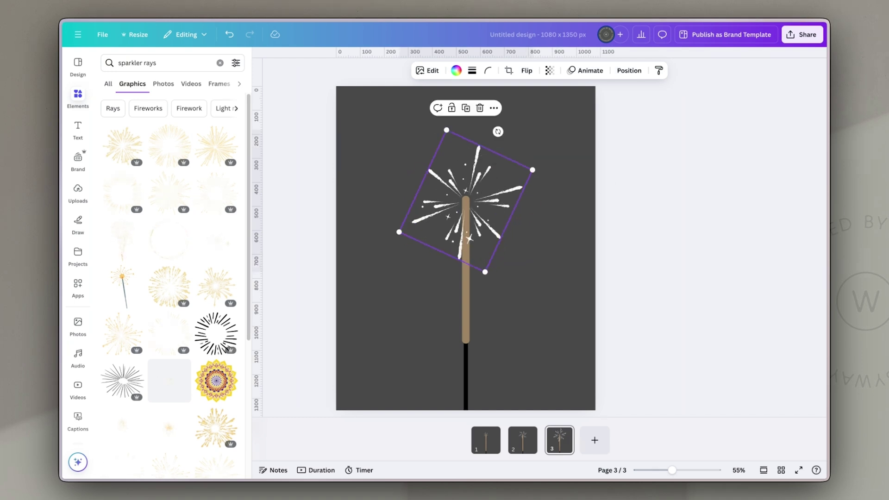
Duplicate pages 3 and 4, enlarging the sparkle on page 4 and rotating it on page 5
{"action": "left_click", "coordinate": [562, 444]}
{"action": "key", "text": "ctrl+d"}
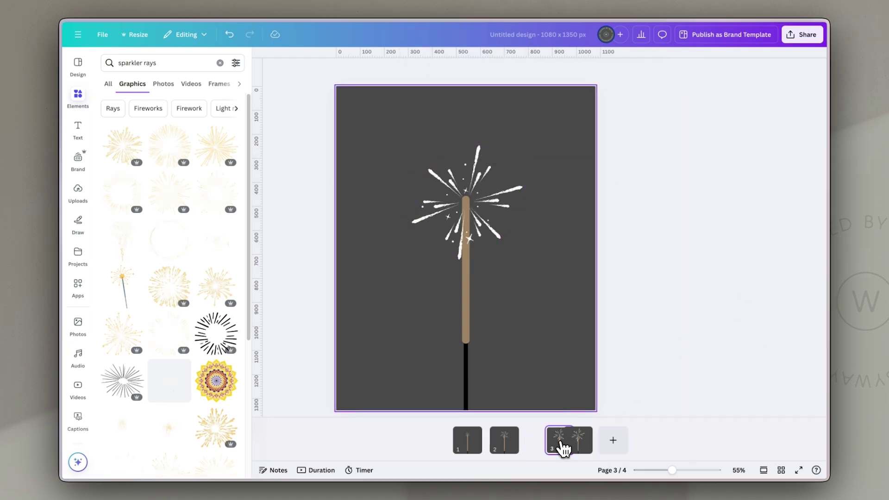
{"action": "left_click", "coordinate": [482, 227]}
{"action": "left_click_drag", "start_coordinate": [529, 163], "coordinate": [553, 148]}
{"action": "left_click", "coordinate": [579, 442]}
{"action": "key", "text": "ctrl+d"}
{"action": "left_click", "coordinate": [498, 229]}
{"action": "left_click_drag", "start_coordinate": [562, 216], "coordinate": [363, 194]}
Duplicate page 5 as page 6 and enlarge and rotate the sparkle until it fills the page
{"action": "left_click", "coordinate": [597, 443]}
{"action": "key", "text": "ctrl+d"}
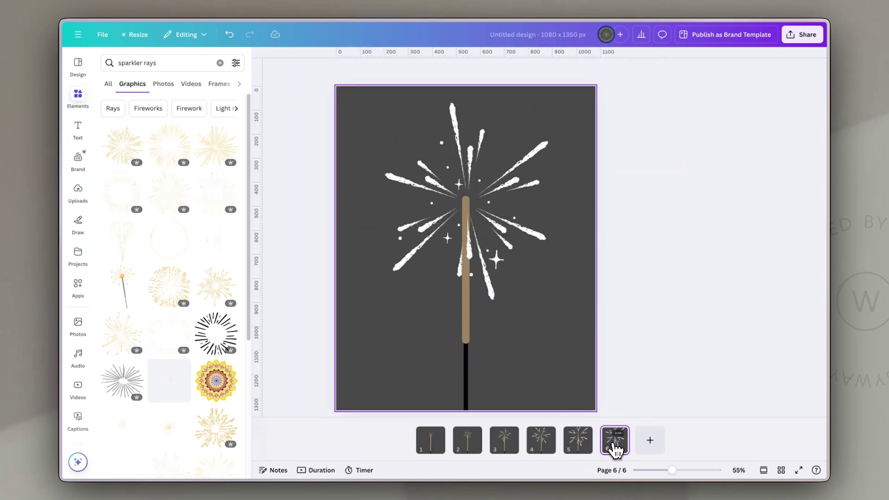
{"action": "left_click", "coordinate": [546, 306]}
{"action": "left_click_drag", "start_coordinate": [554, 298], "coordinate": [563, 329]}
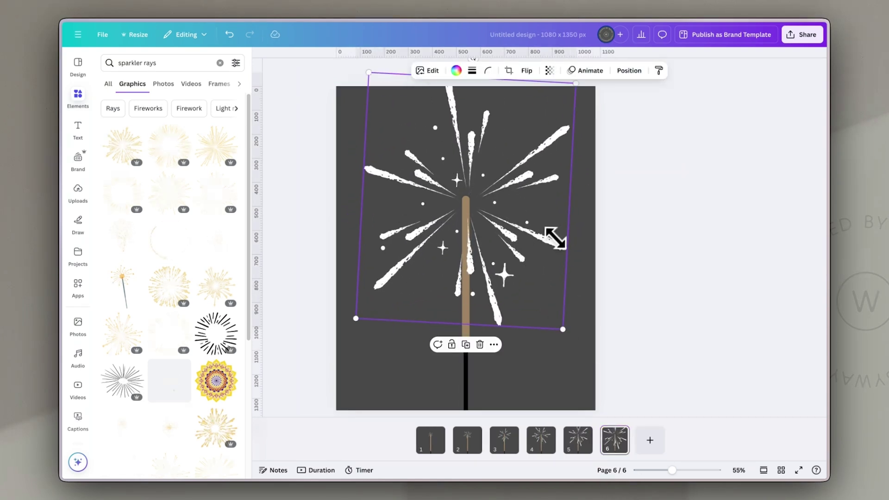
{"action": "left_click_drag", "start_coordinate": [473, 58], "coordinate": [573, 153]}
{"action": "left_click_drag", "start_coordinate": [595, 234], "coordinate": [609, 246]}
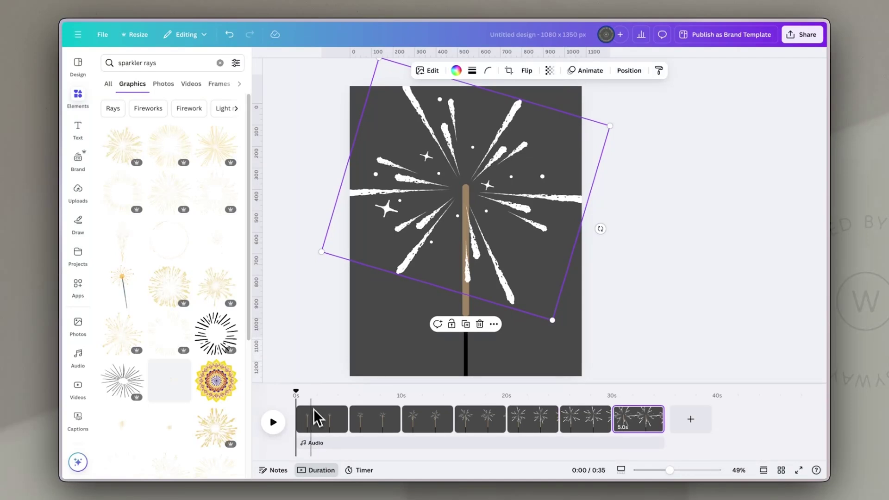
Select all seven page clips in the timeline and duplicate them
{"action": "left_click_drag", "start_coordinate": [297, 401], "coordinate": [621, 424]}
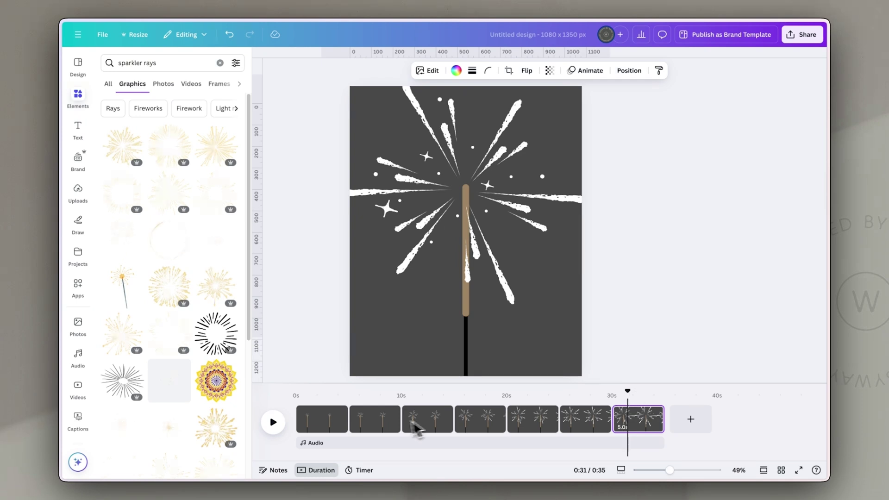
{"action": "left_click", "coordinate": [317, 421]}
{"action": "left_click", "coordinate": [641, 429], "text": "shift"}
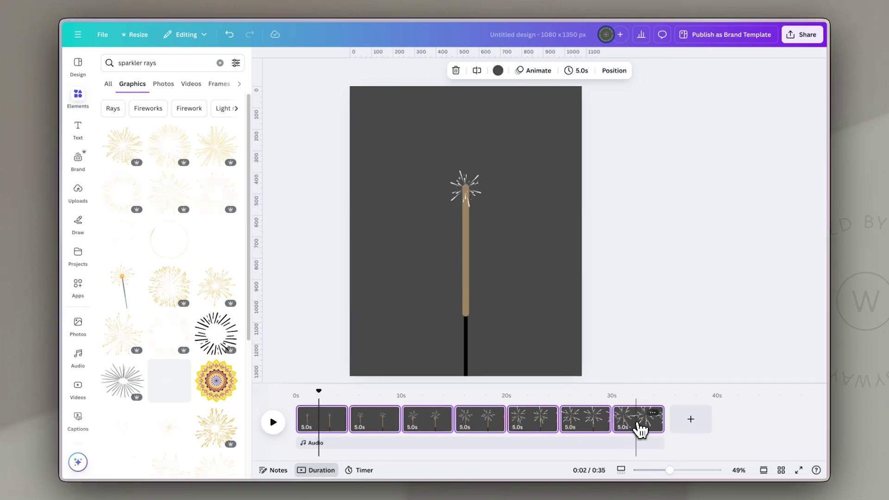
{"action": "key", "text": "ctrl+d"}
{"action": "key", "text": "ctrl+d"}
{"action": "key", "text": "ctrl+d"}
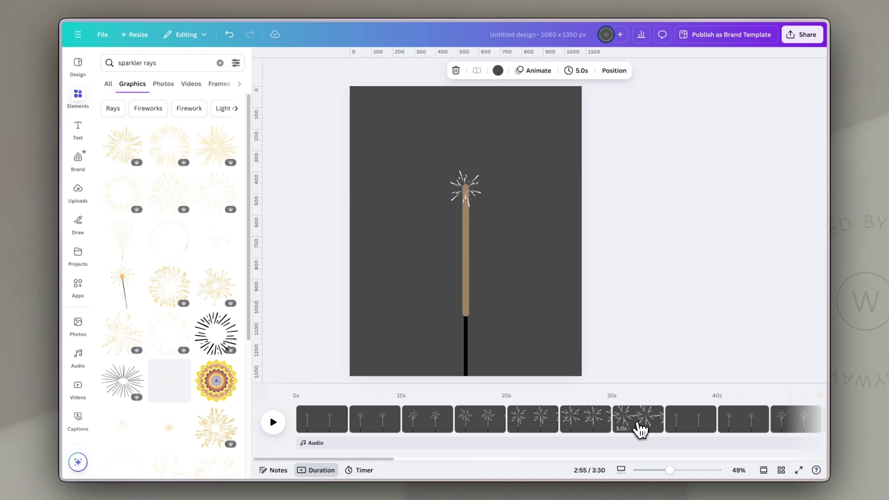
{"action": "left_click_drag", "start_coordinate": [645, 472], "coordinate": [639, 470]}
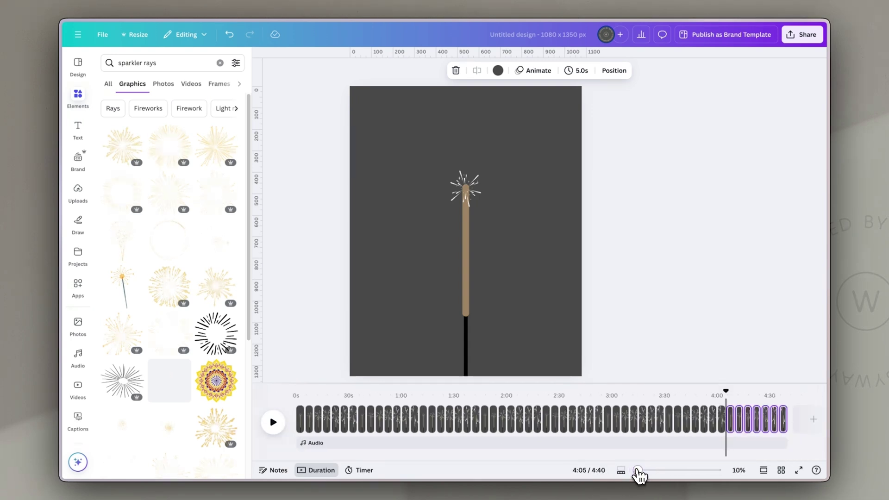
Set every page's timing to 0.2s and play the 11-second sparkler animation
{"action": "key", "text": "ctrl+a"}
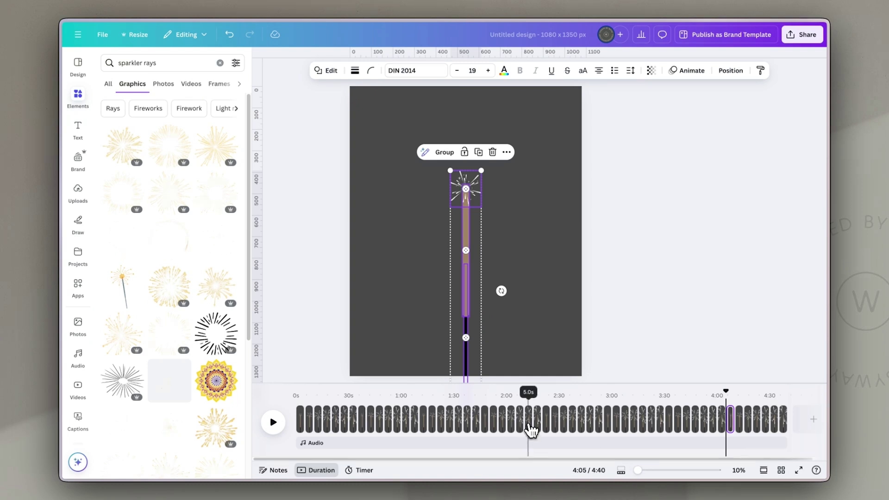
{"action": "left_click", "coordinate": [530, 428]}
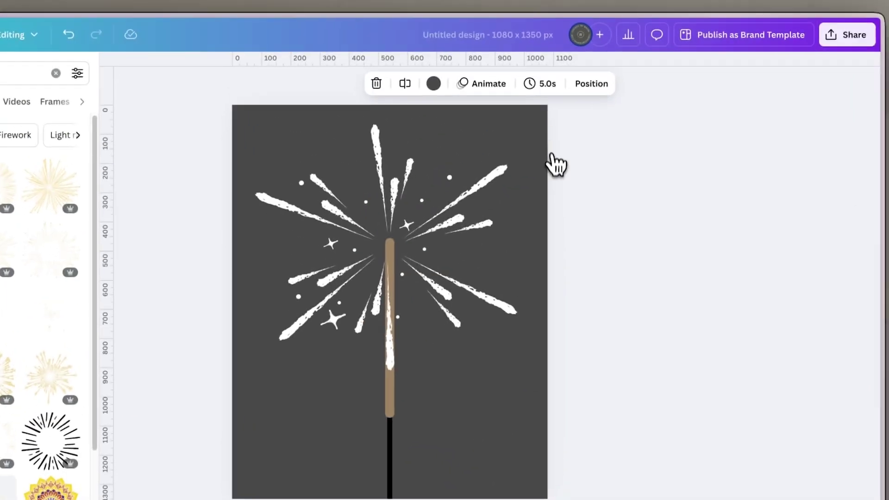
{"action": "left_click", "coordinate": [540, 83]}
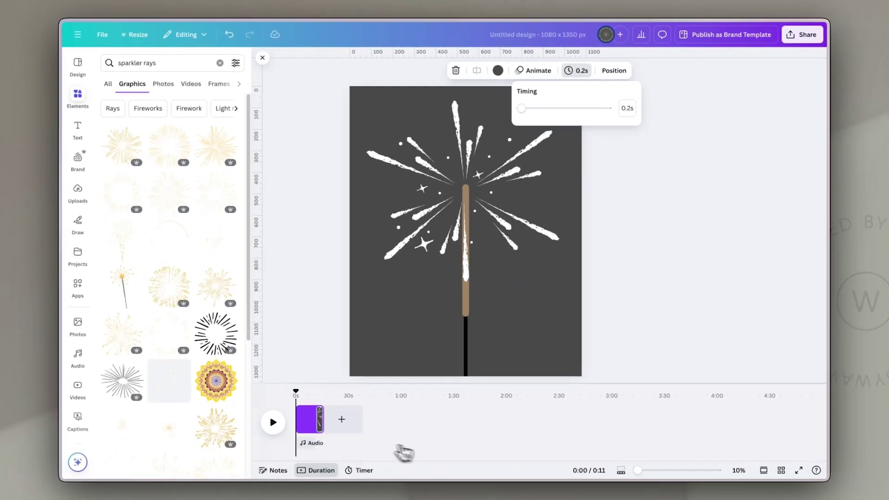
{"action": "left_click_drag", "start_coordinate": [638, 470], "coordinate": [666, 470]}
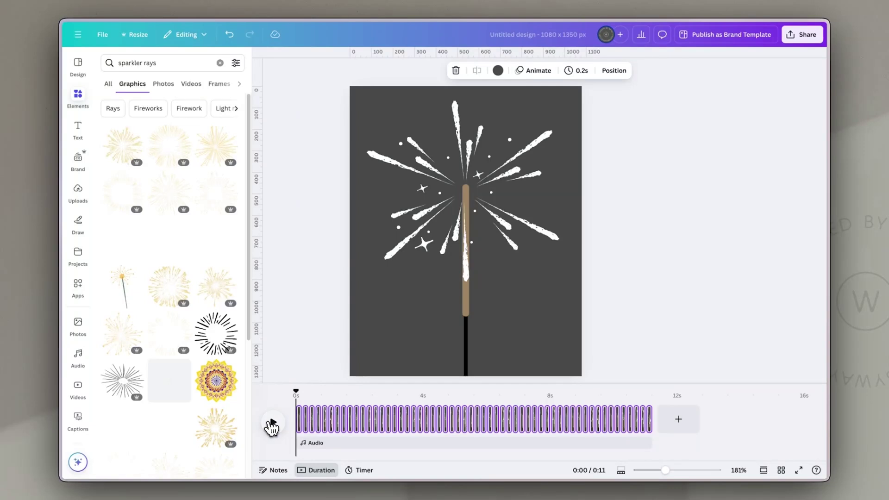
{"action": "left_click", "coordinate": [272, 424]}
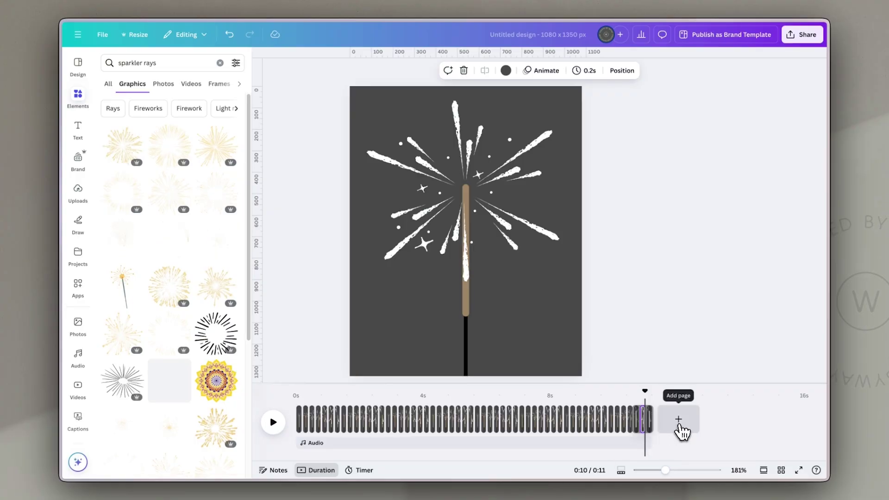
Add a new blank page after the sparkler and place a text box on it
{"action": "left_click", "coordinate": [678, 419]}
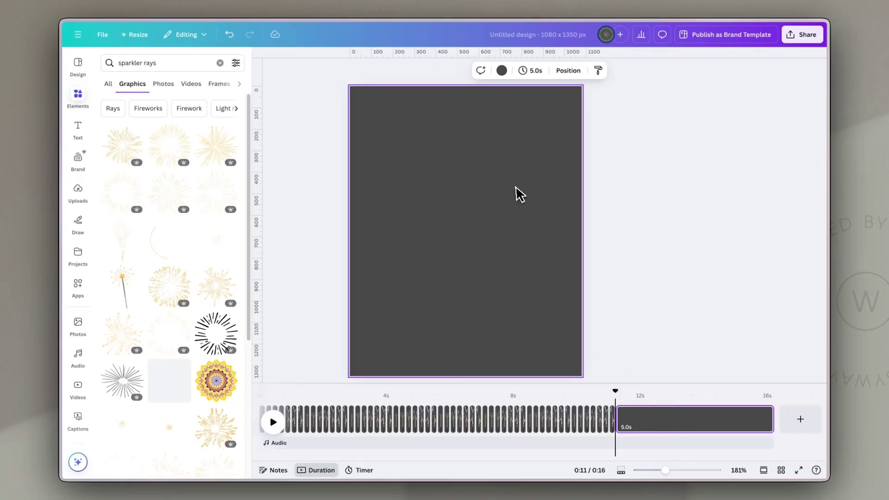
{"action": "key", "text": "t"}
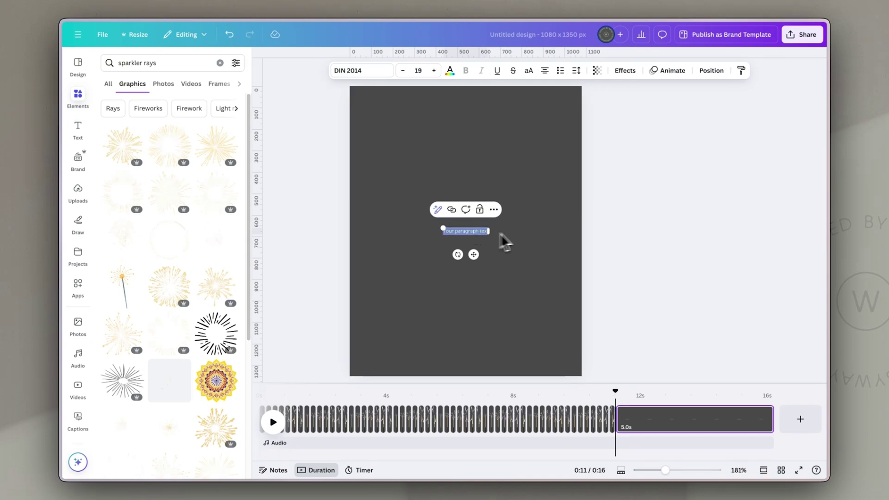
{"action": "key", "text": "Escape"}
Set the HAPPY NEW YEAR line height to 0.81 and enlarge the text to fill the page
{"action": "double_click", "coordinate": [479, 232]}
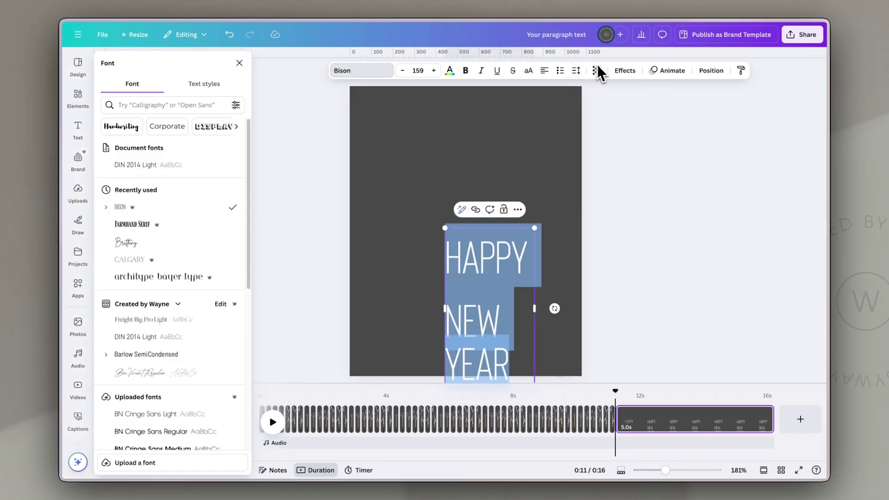
{"action": "left_click", "coordinate": [576, 70]}
{"action": "left_click_drag", "start_coordinate": [563, 138], "coordinate": [544, 149]}
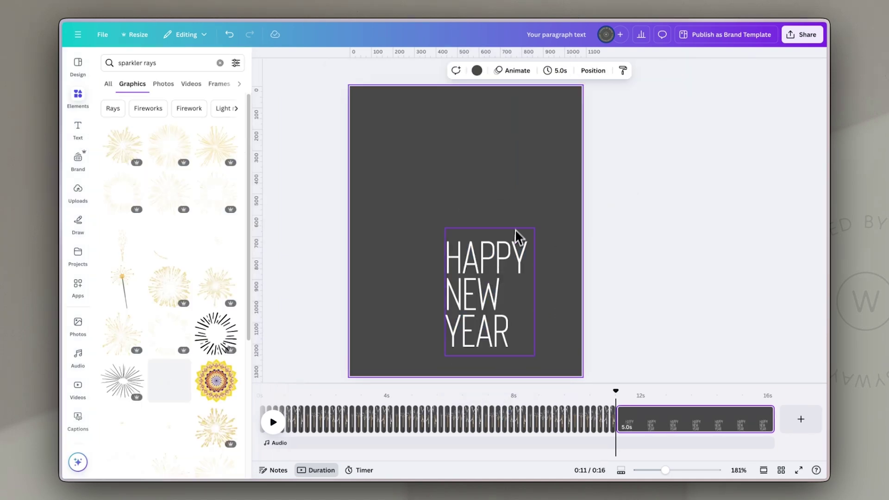
{"action": "left_click_drag", "start_coordinate": [516, 248], "coordinate": [456, 136]}
{"action": "left_click_drag", "start_coordinate": [471, 243], "coordinate": [534, 331]}
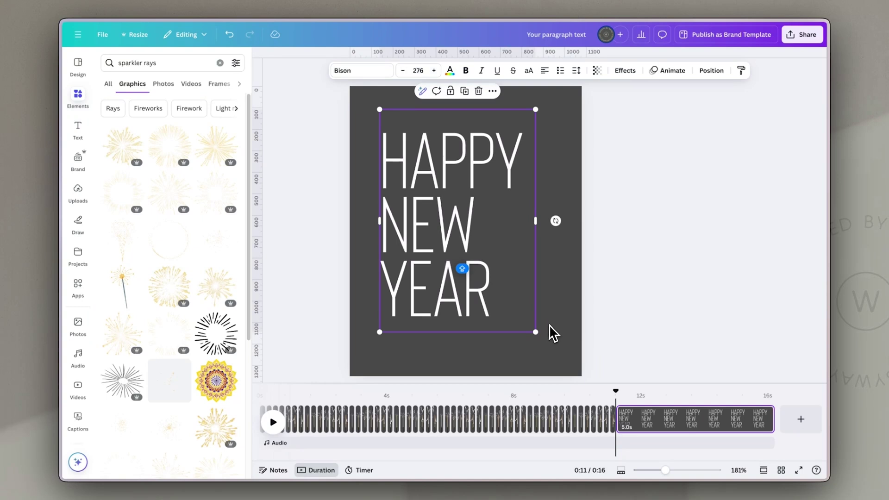
{"action": "left_click_drag", "start_coordinate": [470, 223], "coordinate": [463, 233]}
Add a GOLD CONFETTI graphic and stretch it across the whole page
{"action": "triple_click", "coordinate": [169, 64]}
{"action": "type", "text": "GOLD"}
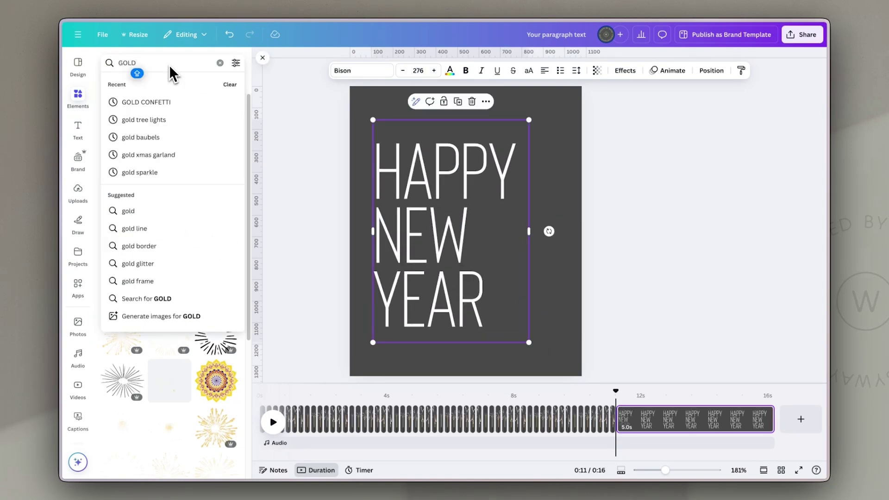
{"action": "type", "text": " CONFETTI"}
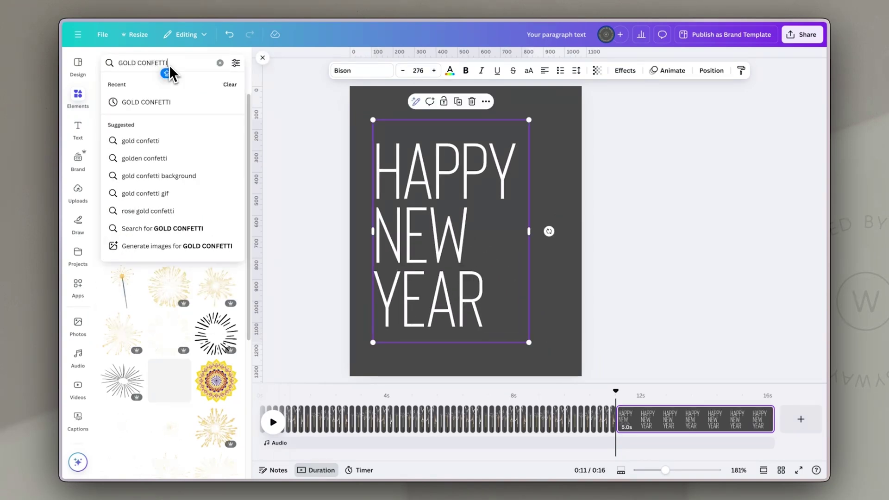
{"action": "key", "text": "Return"}
{"action": "scroll", "coordinate": [178, 192], "scroll_direction": "down", "scroll_amount": 2}
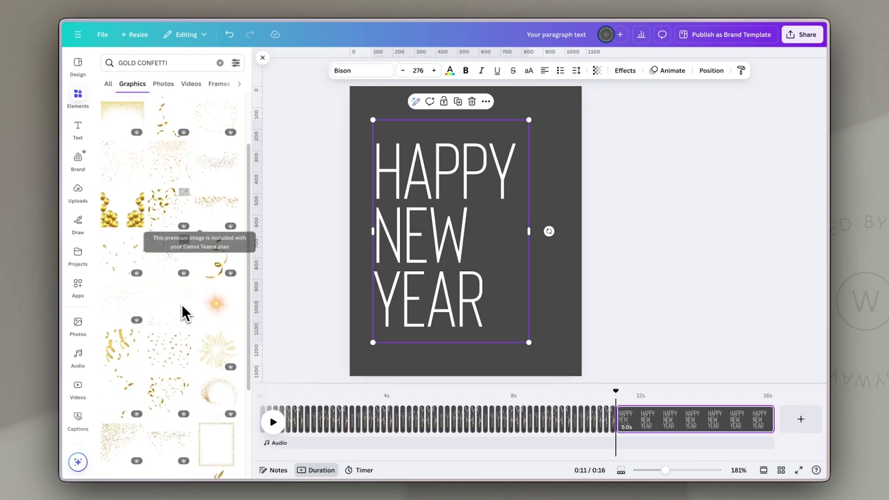
{"action": "left_click", "coordinate": [123, 260]}
{"action": "left_click_drag", "start_coordinate": [532, 219], "coordinate": [507, 174]}
{"action": "left_click_drag", "start_coordinate": [535, 240], "coordinate": [643, 329]}
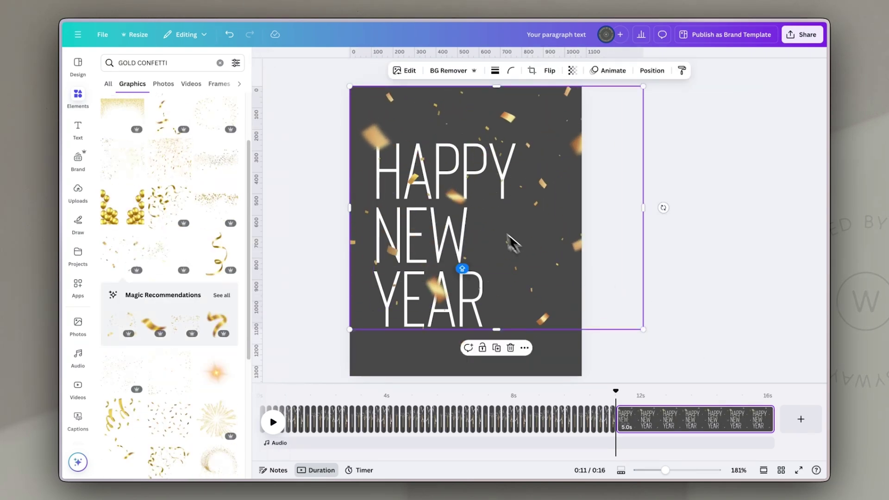
{"action": "left_click", "coordinate": [407, 354]}
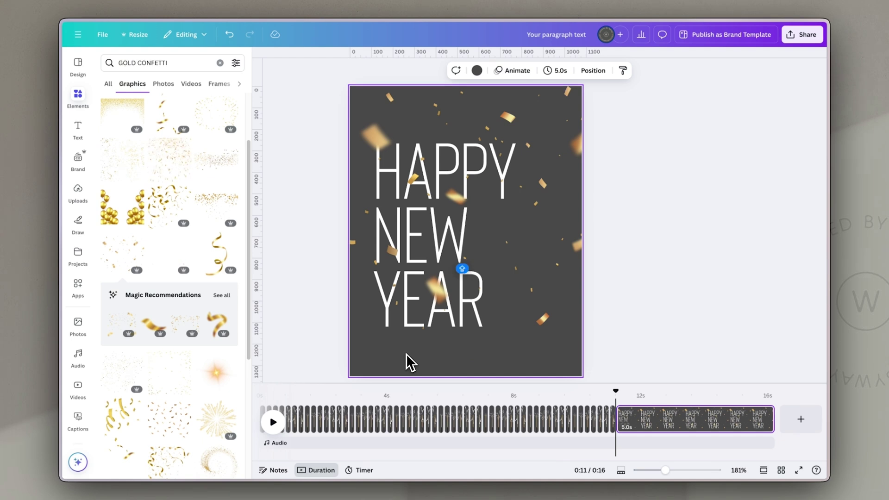
{"action": "left_click", "coordinate": [687, 226]}
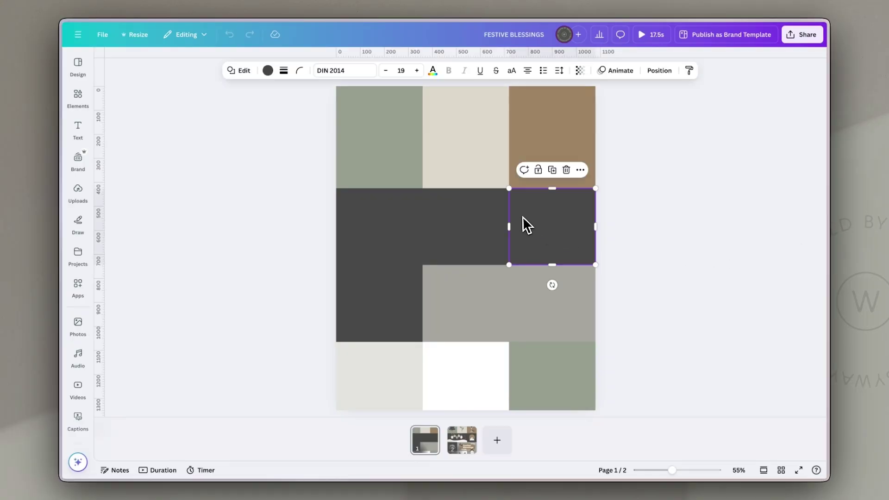
Check the sage, beige, brown, light, grey, white and dark blocks, then open the elements library
{"action": "left_click", "coordinate": [473, 219]}
{"action": "left_click", "coordinate": [379, 142]}
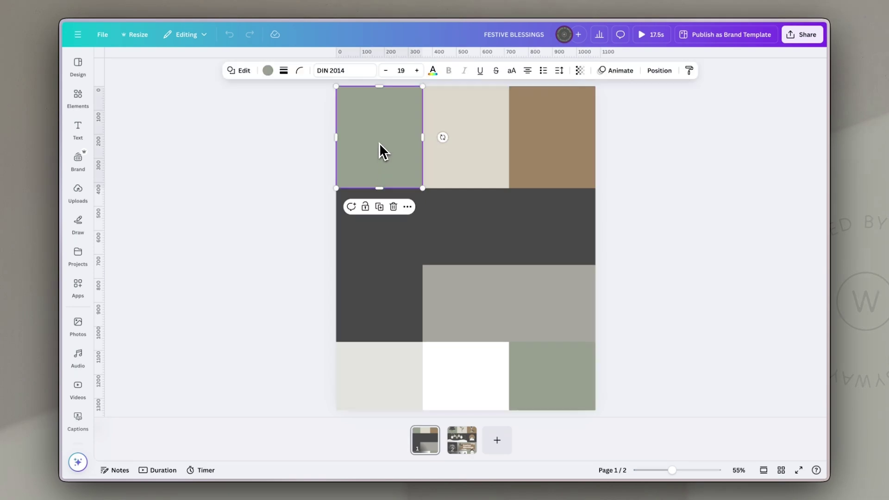
{"action": "left_click", "coordinate": [463, 137]}
{"action": "left_click", "coordinate": [529, 153]}
{"action": "left_click", "coordinate": [386, 374]}
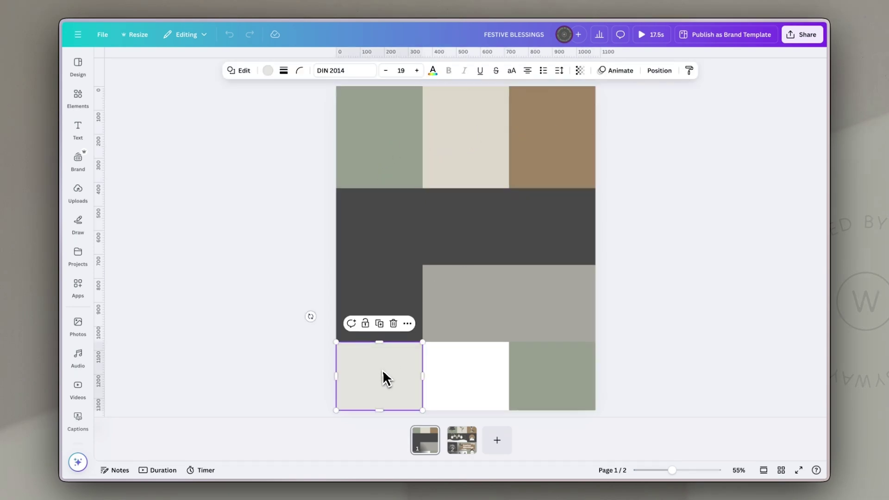
{"action": "left_click", "coordinate": [460, 318]}
{"action": "left_click", "coordinate": [464, 360]}
{"action": "left_click", "coordinate": [573, 366]}
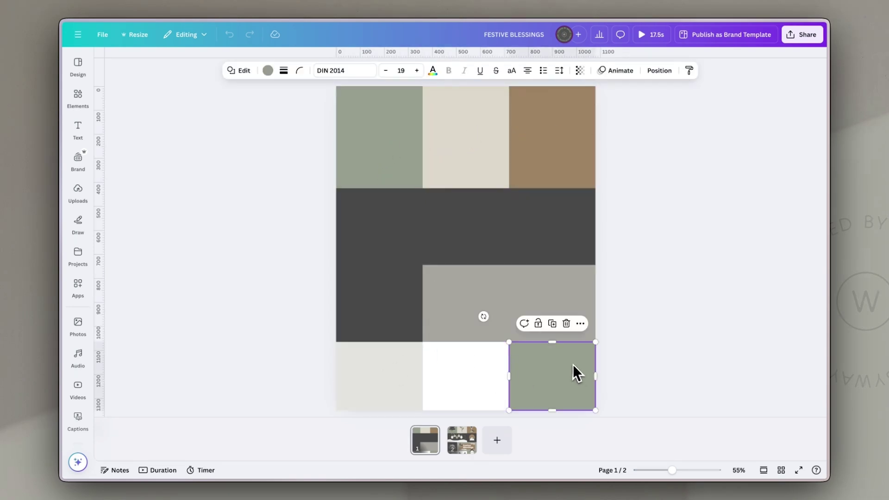
{"action": "left_click", "coordinate": [412, 305]}
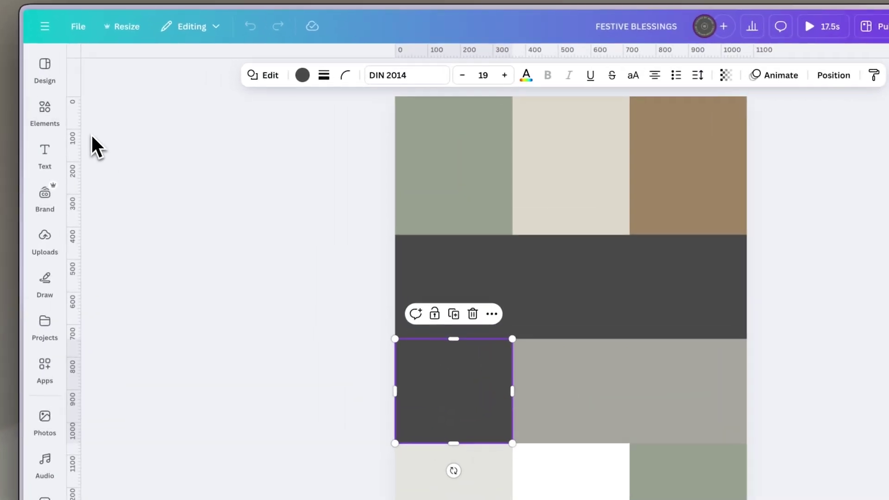
{"action": "left_click", "coordinate": [82, 97]}
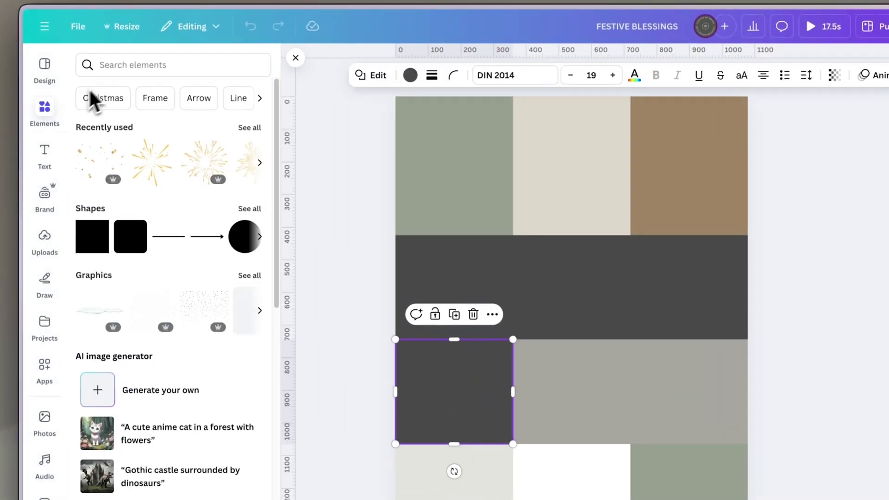
Search elements for 'christmas' and filter the Graphics results to animated only
{"action": "left_click", "coordinate": [160, 59]}
{"action": "type", "text": "christmas"}
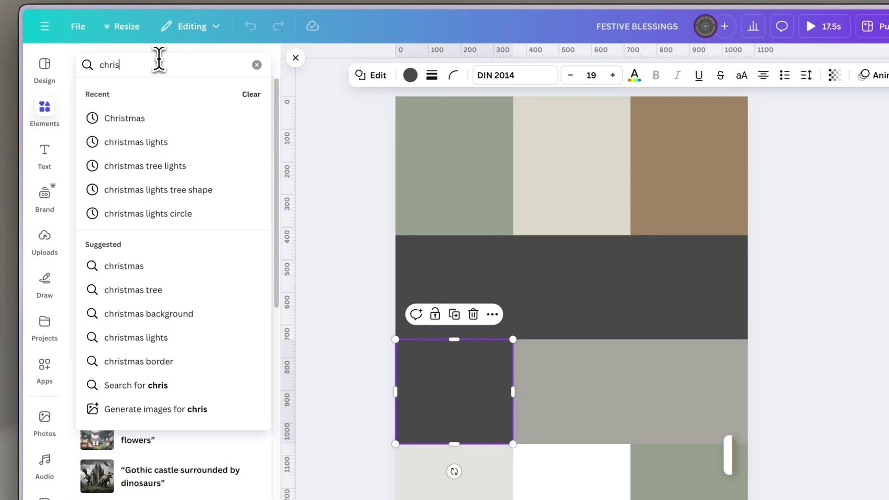
{"action": "key", "text": "Return"}
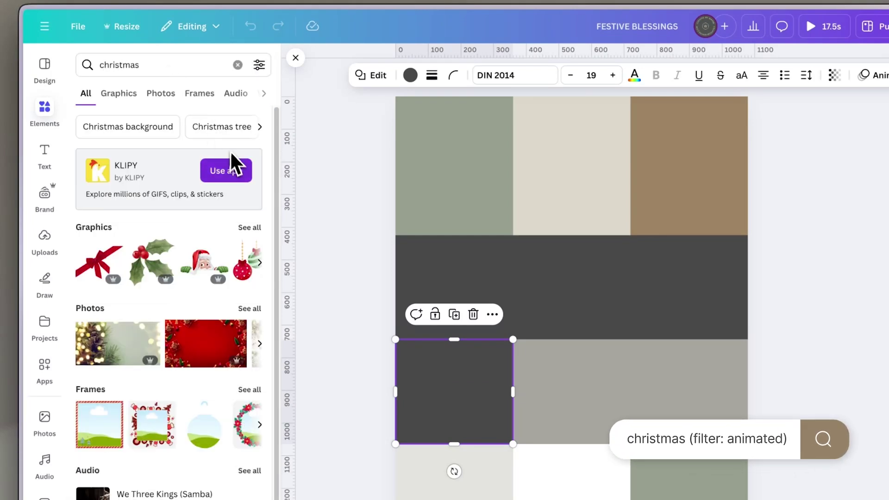
{"action": "left_click", "coordinate": [250, 229]}
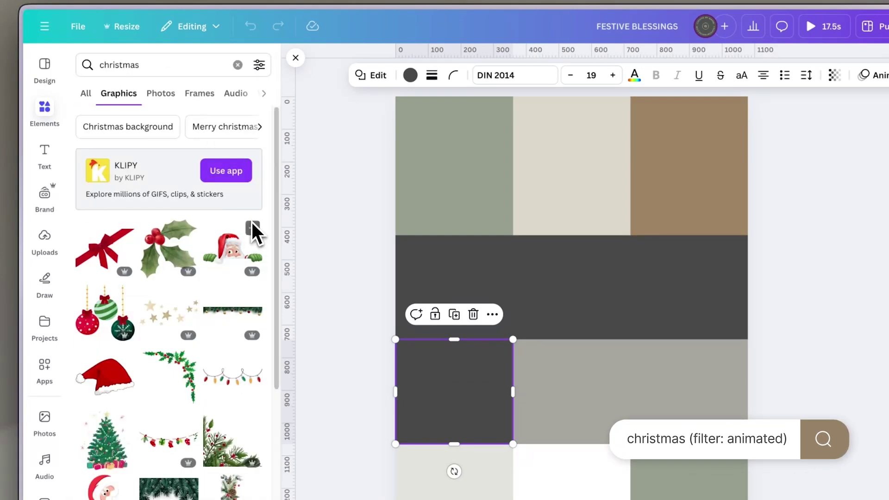
{"action": "left_click", "coordinate": [259, 65]}
{"action": "left_click", "coordinate": [105, 296]}
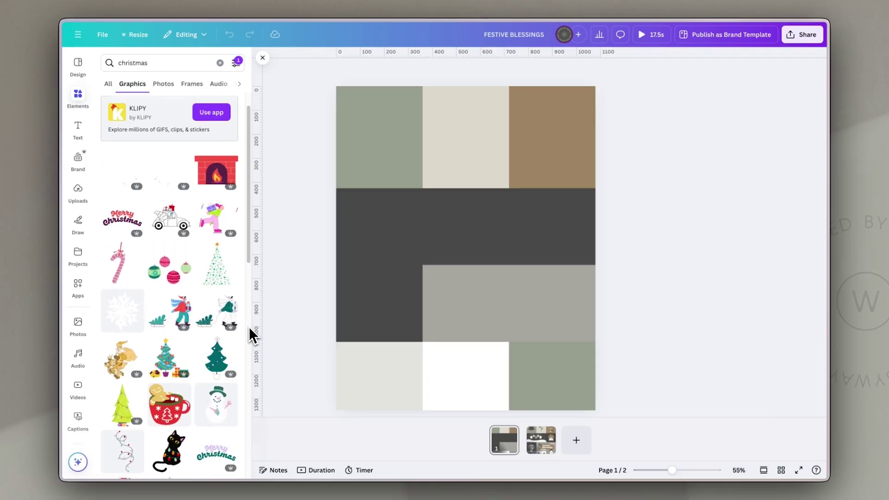
Recolour the animated snowman: hat dark grey, band and tie brown, arms and nose beige
{"action": "scroll", "coordinate": [248, 327], "scroll_direction": "down", "scroll_amount": 2}
{"action": "scroll", "coordinate": [248, 326], "scroll_direction": "down", "scroll_amount": 2}
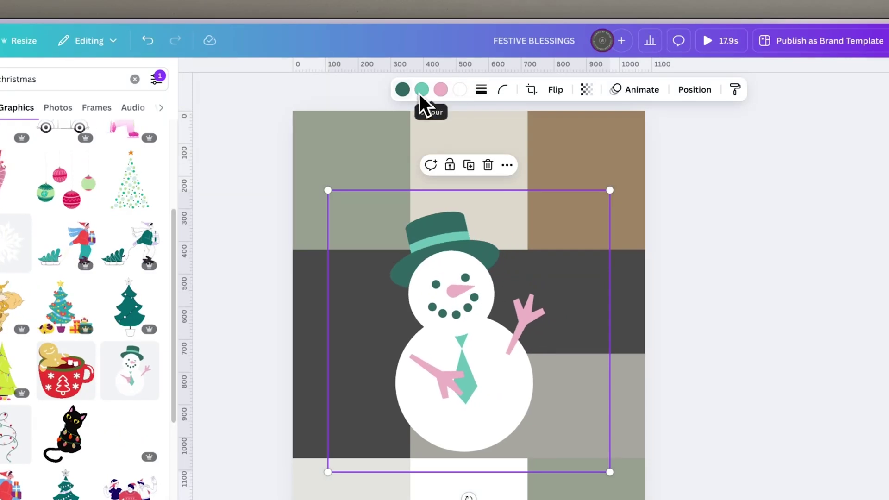
{"action": "left_click", "coordinate": [402, 89]}
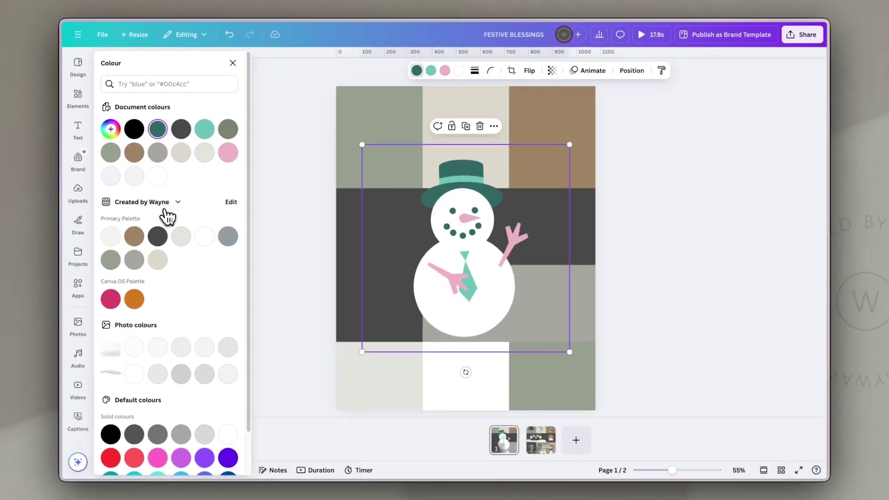
{"action": "left_click", "coordinate": [50, 315]}
{"action": "left_click", "coordinate": [430, 74]}
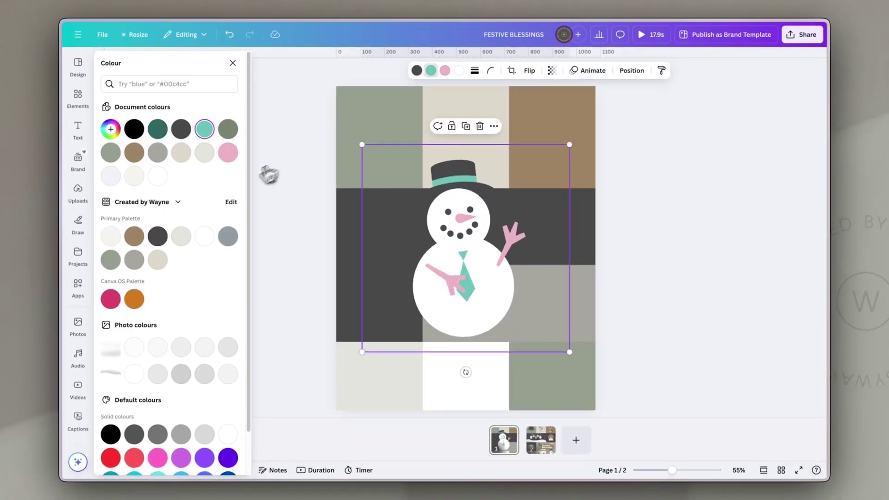
{"action": "left_click", "coordinate": [134, 237]}
{"action": "left_click", "coordinate": [444, 72]}
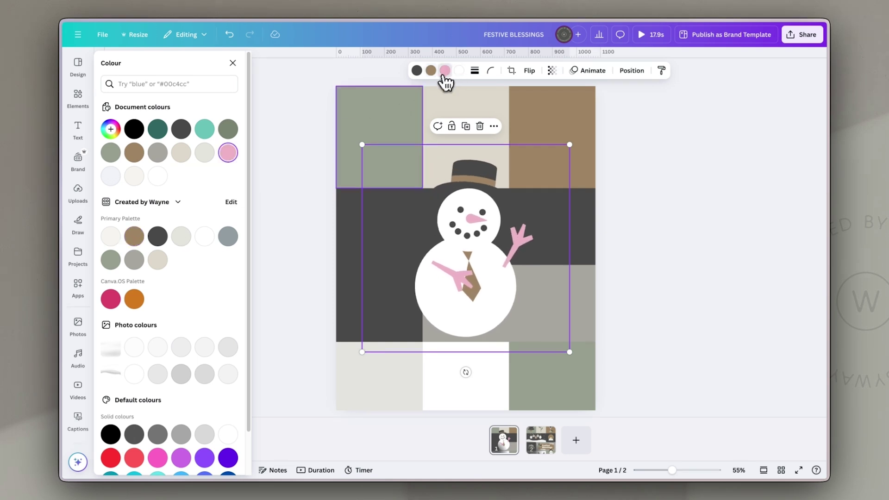
{"action": "left_click", "coordinate": [158, 260]}
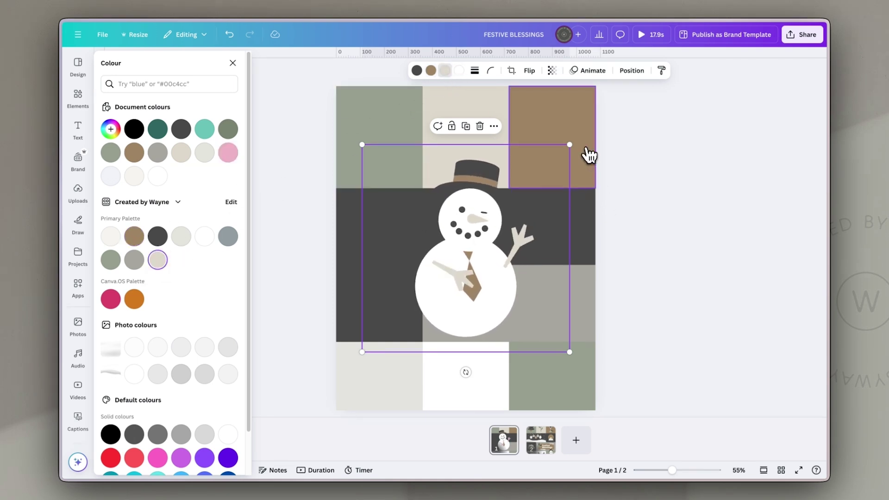
Shrink the snowman and move it into the bottom-right sage tile
{"action": "left_click_drag", "start_coordinate": [569, 144], "coordinate": [487, 245]}
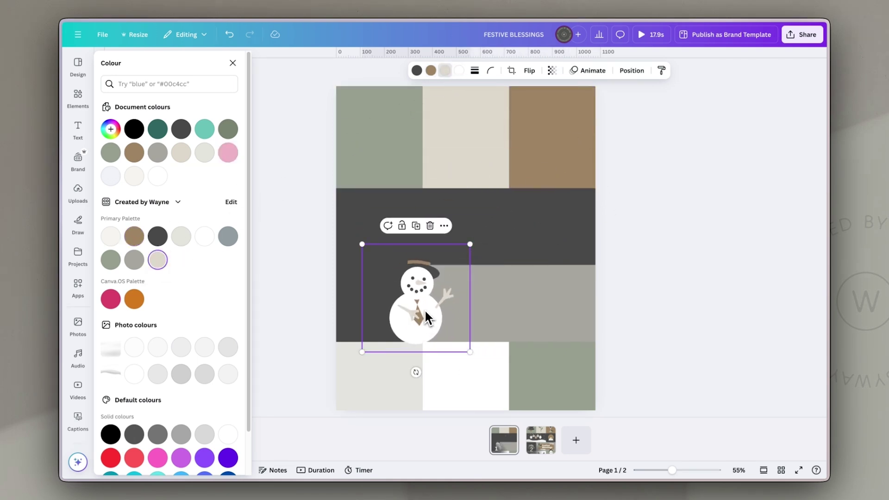
{"action": "left_click_drag", "start_coordinate": [426, 317], "coordinate": [568, 363]}
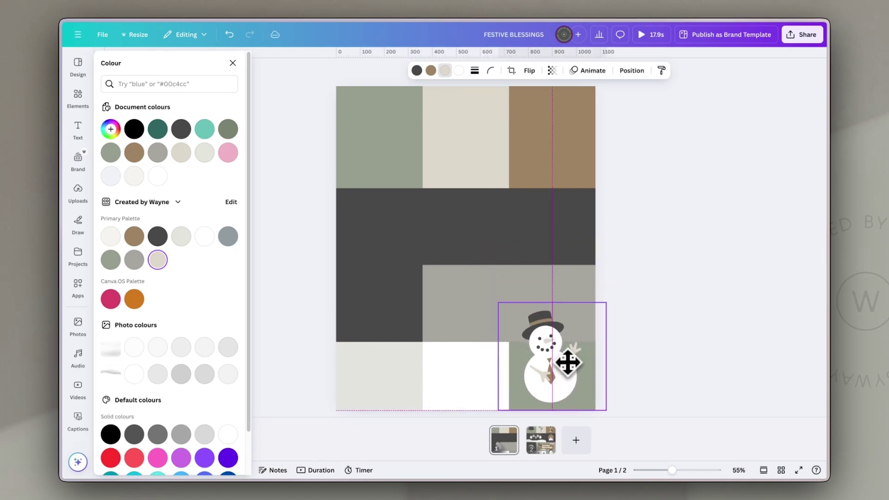
{"action": "key", "text": "Escape"}
{"action": "key", "text": "Escape"}
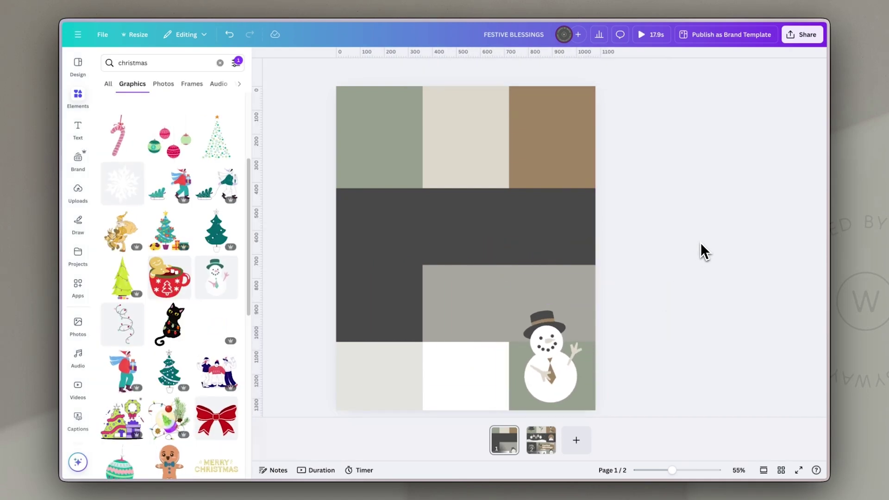